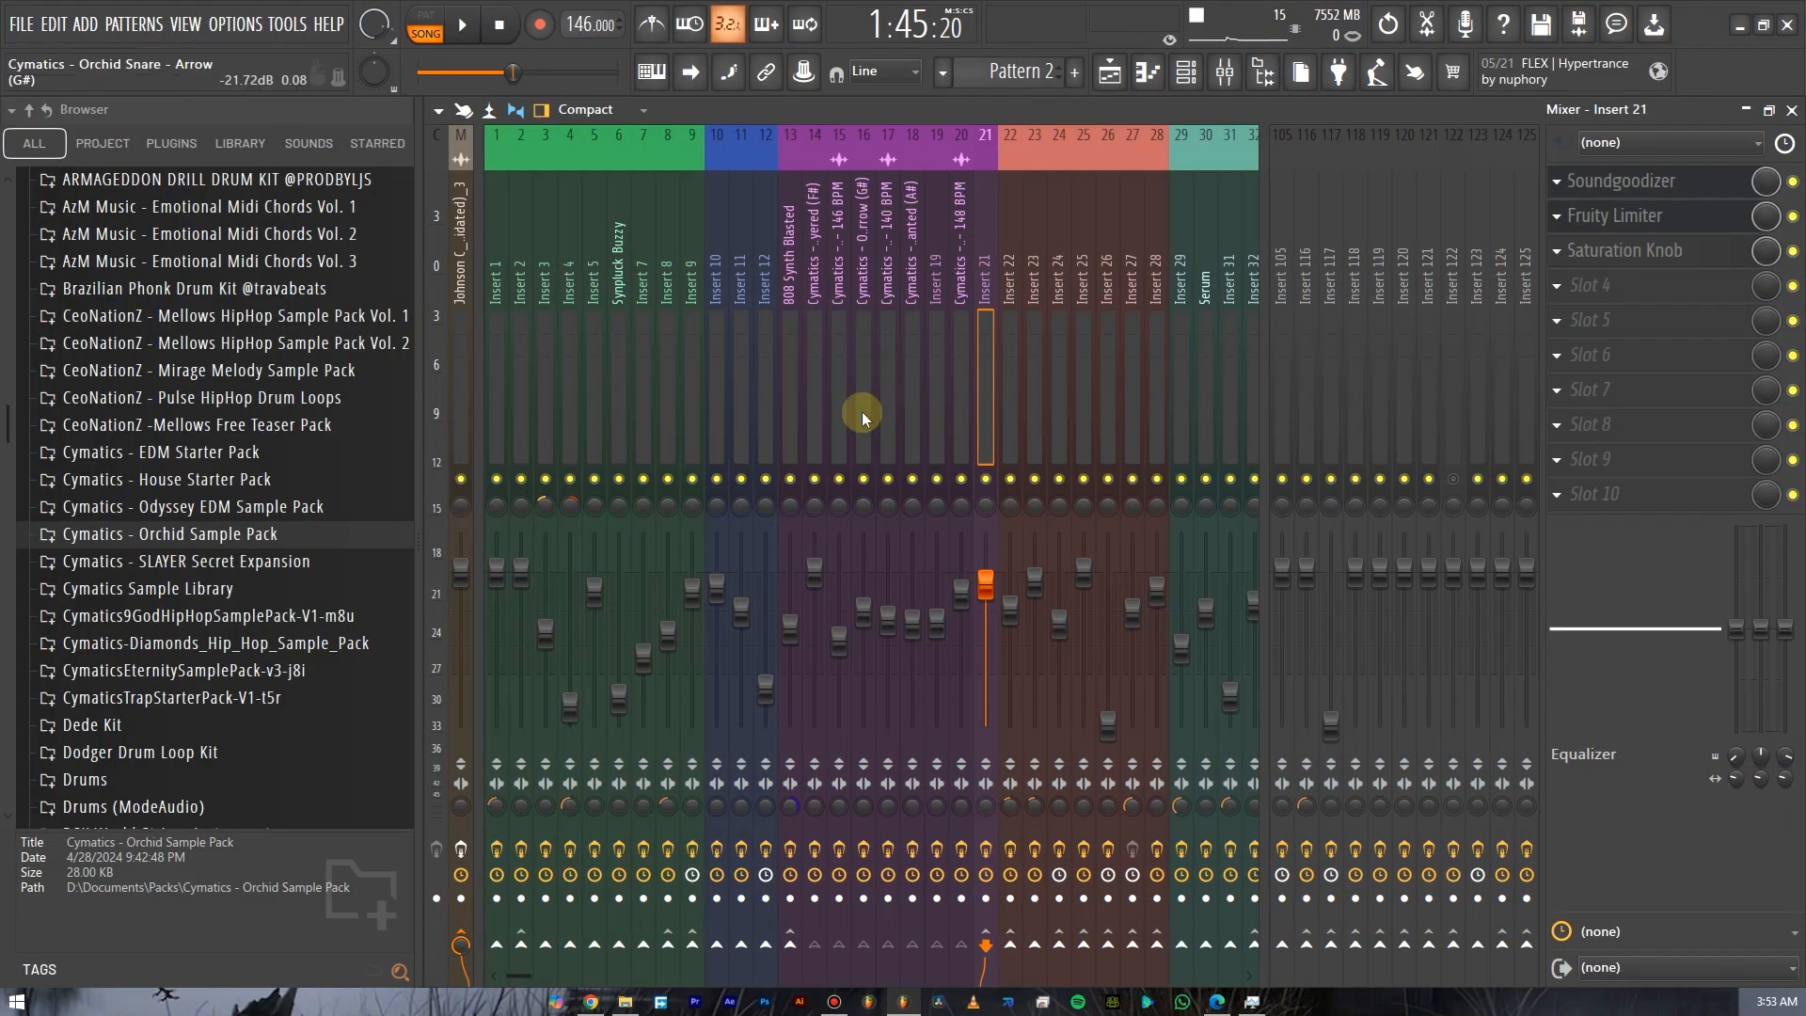
Browse the mixer inserts and select several drum tracks to examine how they route to Insert 21.
scroll(602, 420, "down", 5)
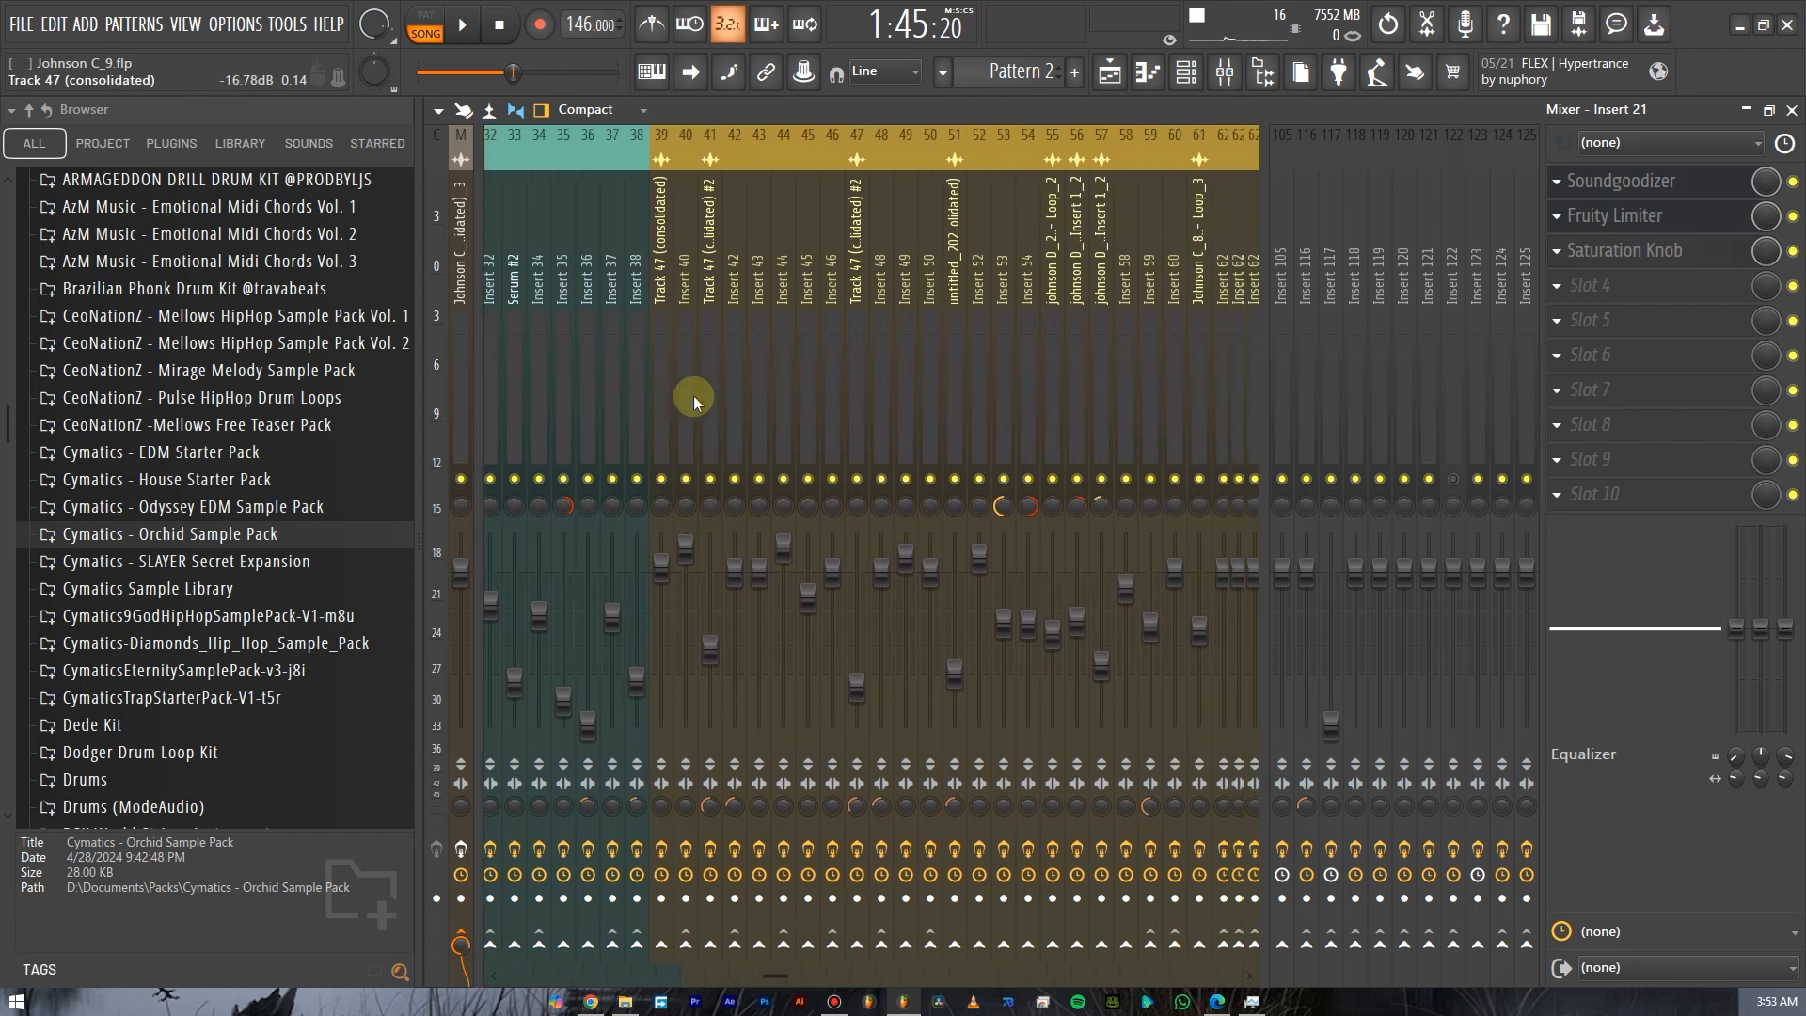
scroll(714, 399, "up", 5)
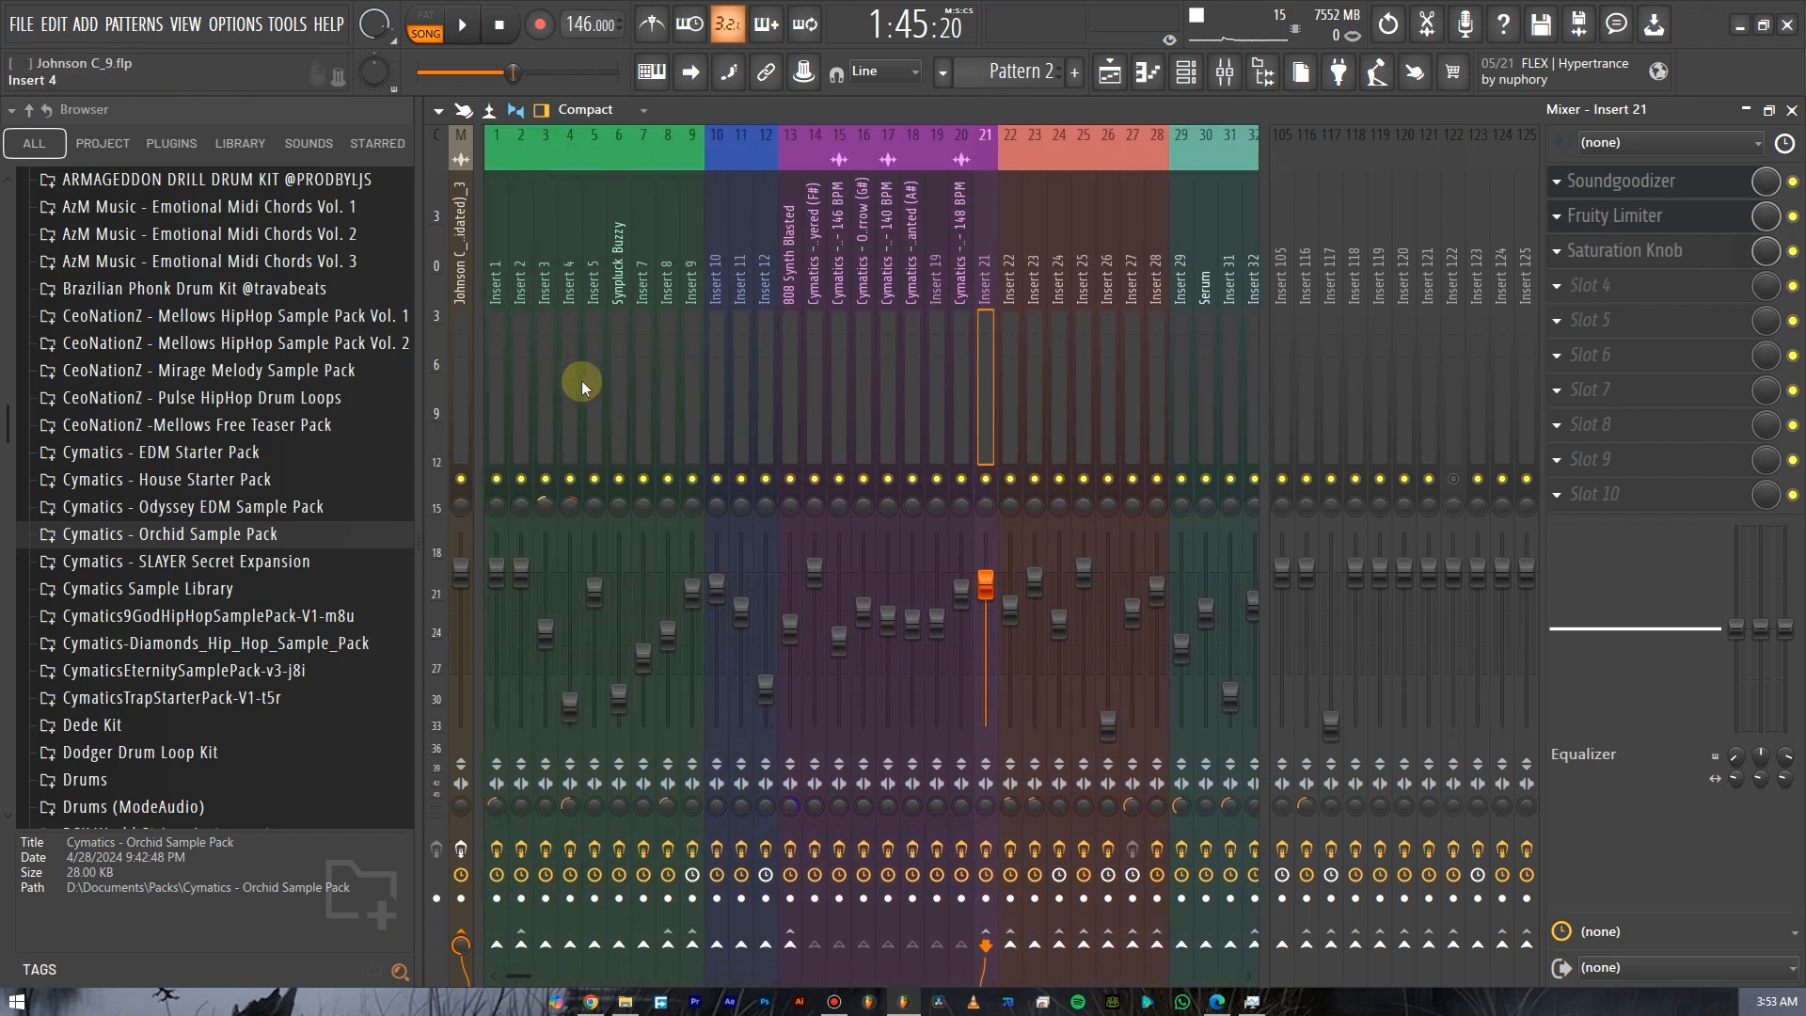
left_click(794, 431)
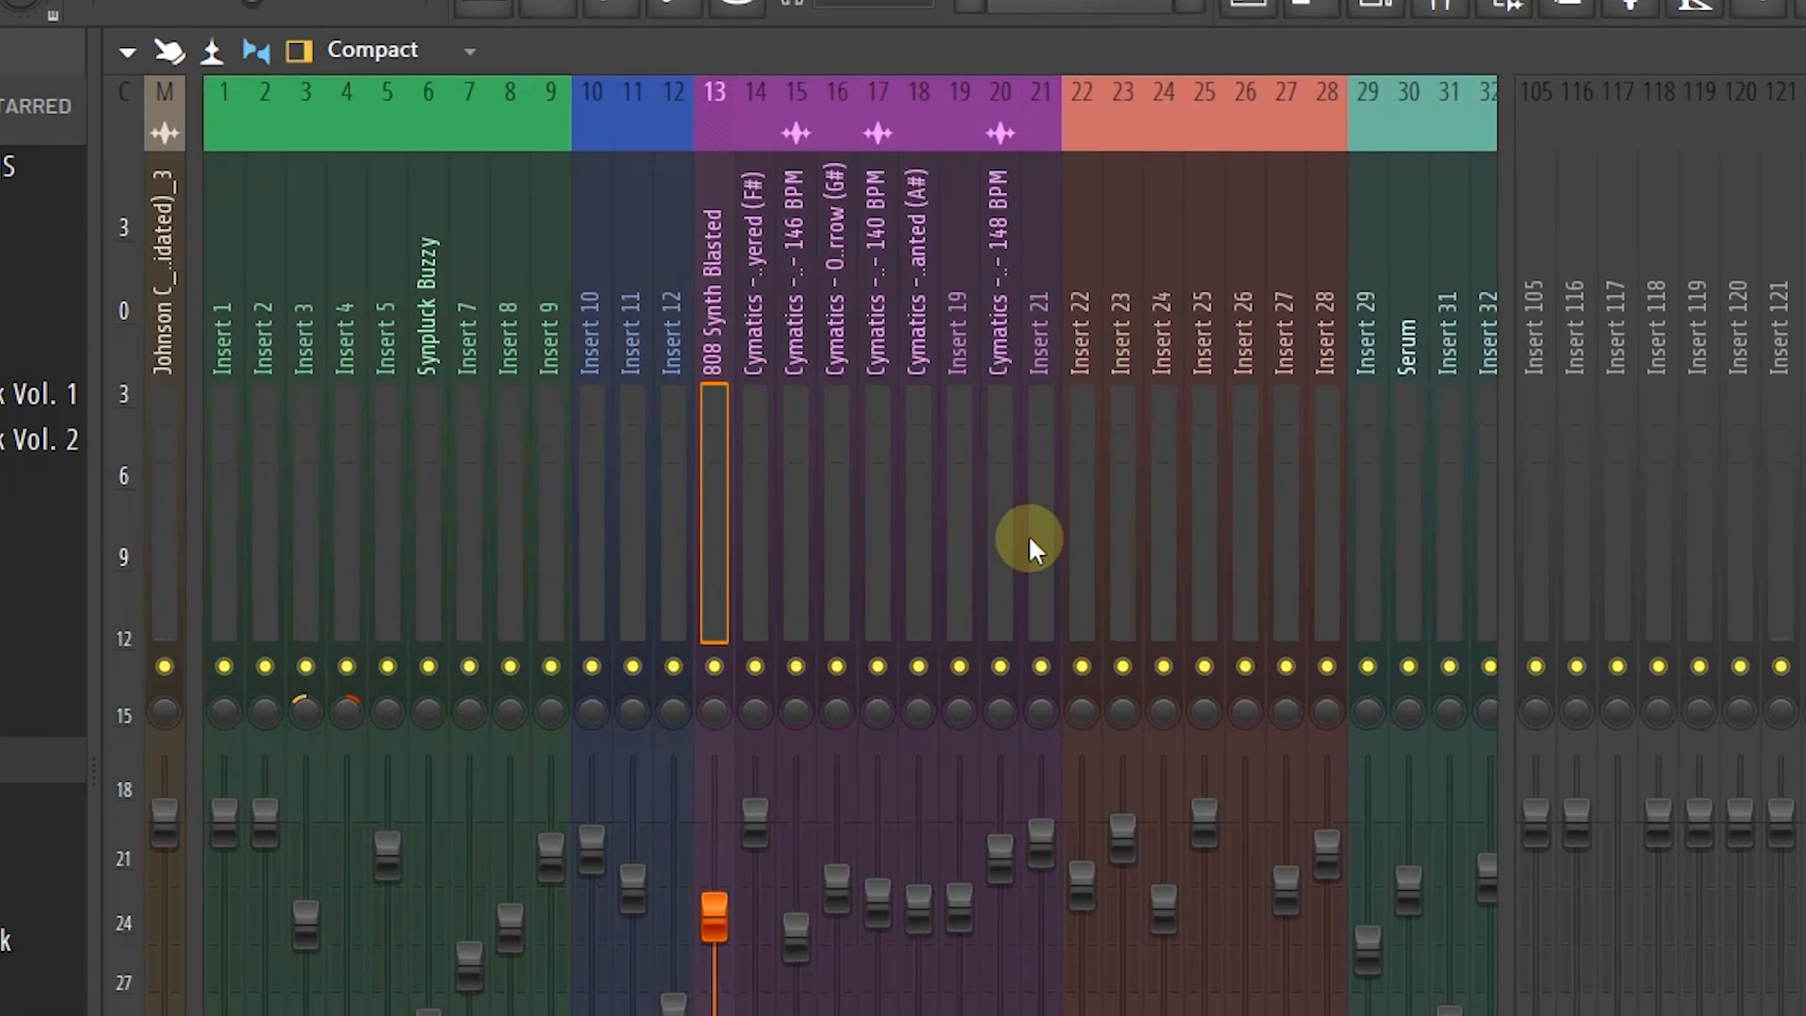
left_click(980, 399)
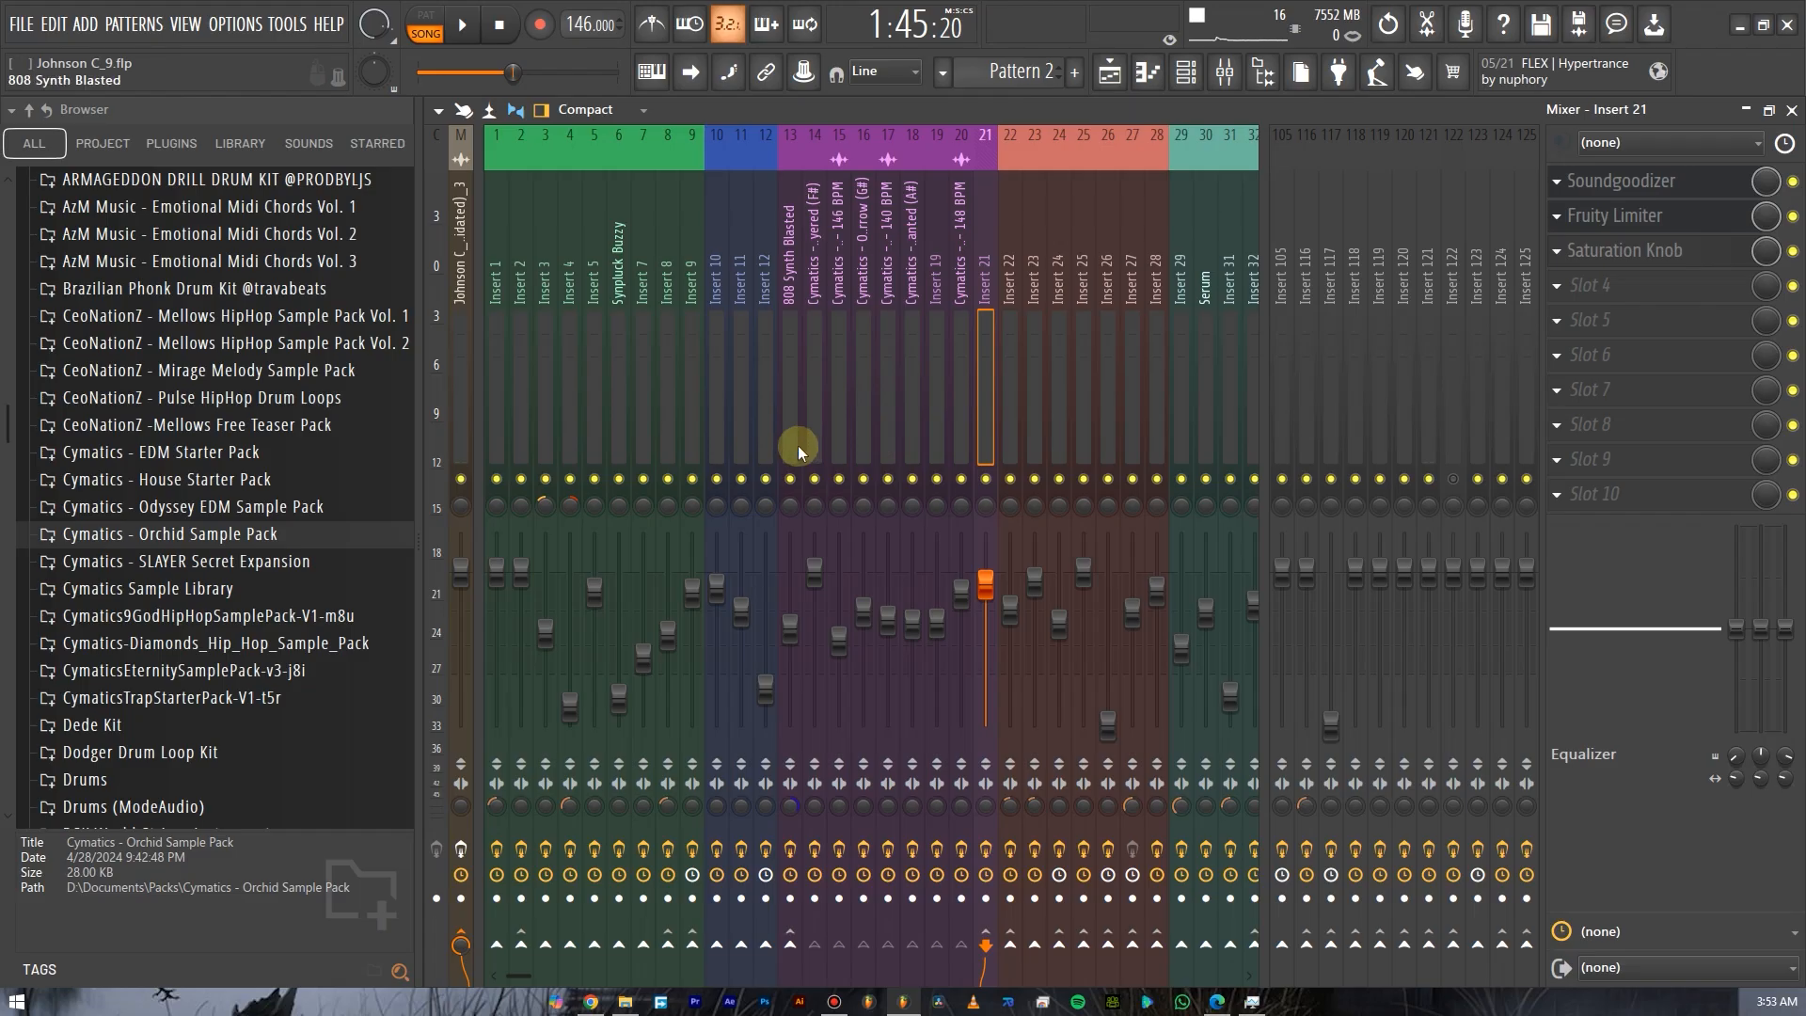
left_click(701, 624)
left_click(813, 406)
left_click(794, 395)
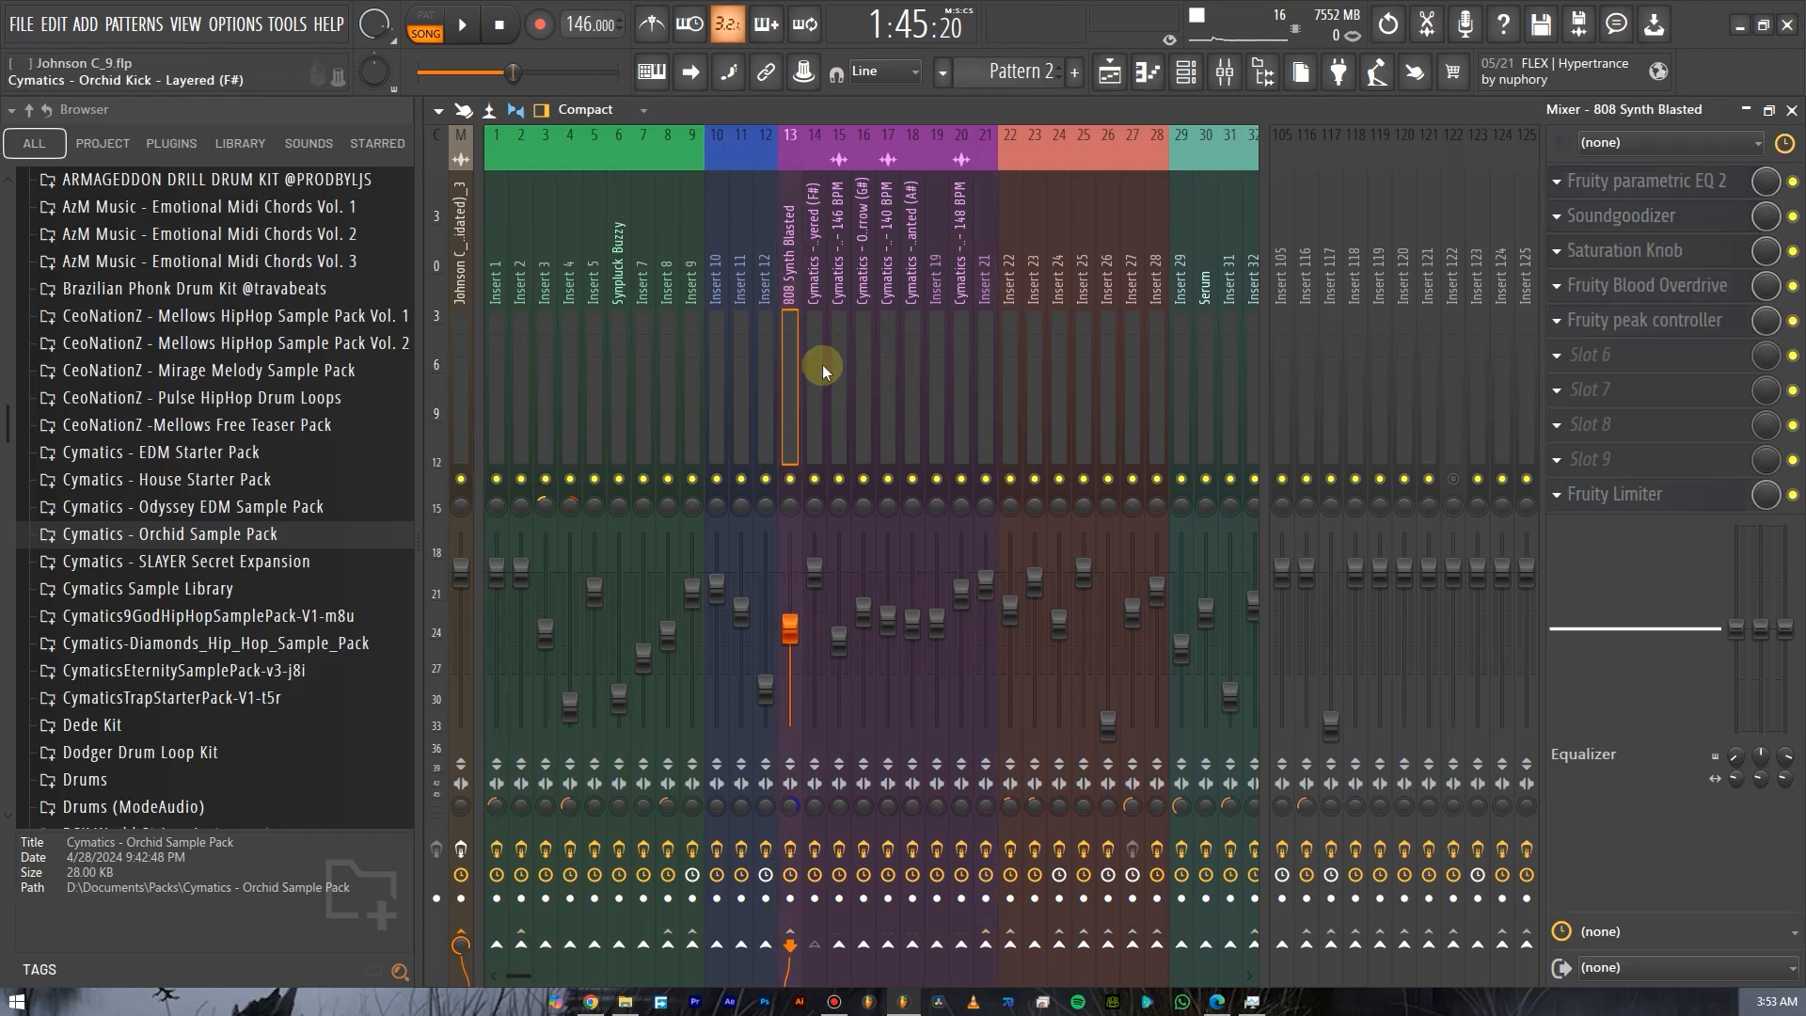
left_click(823, 366)
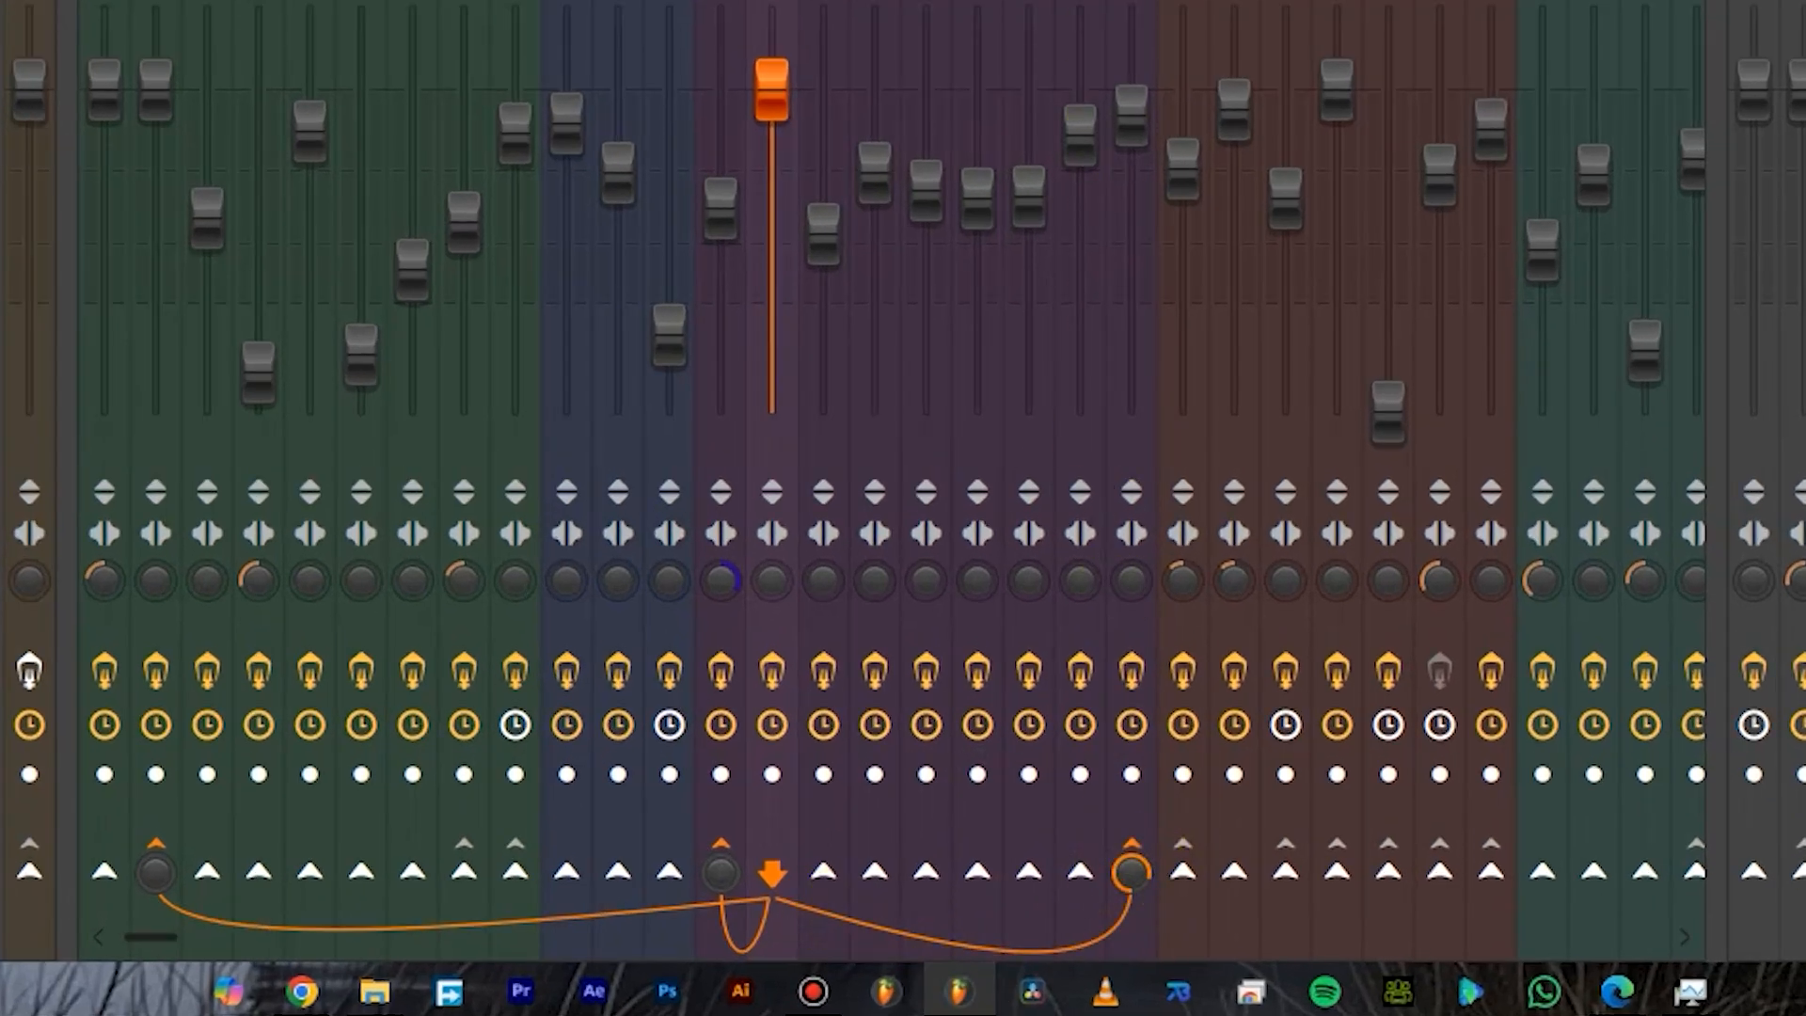
Select the Cymatics inserts one by one to check their sends to the Insert 21 bus.
left_click(1132, 28)
left_click(771, 18)
left_click(834, 434)
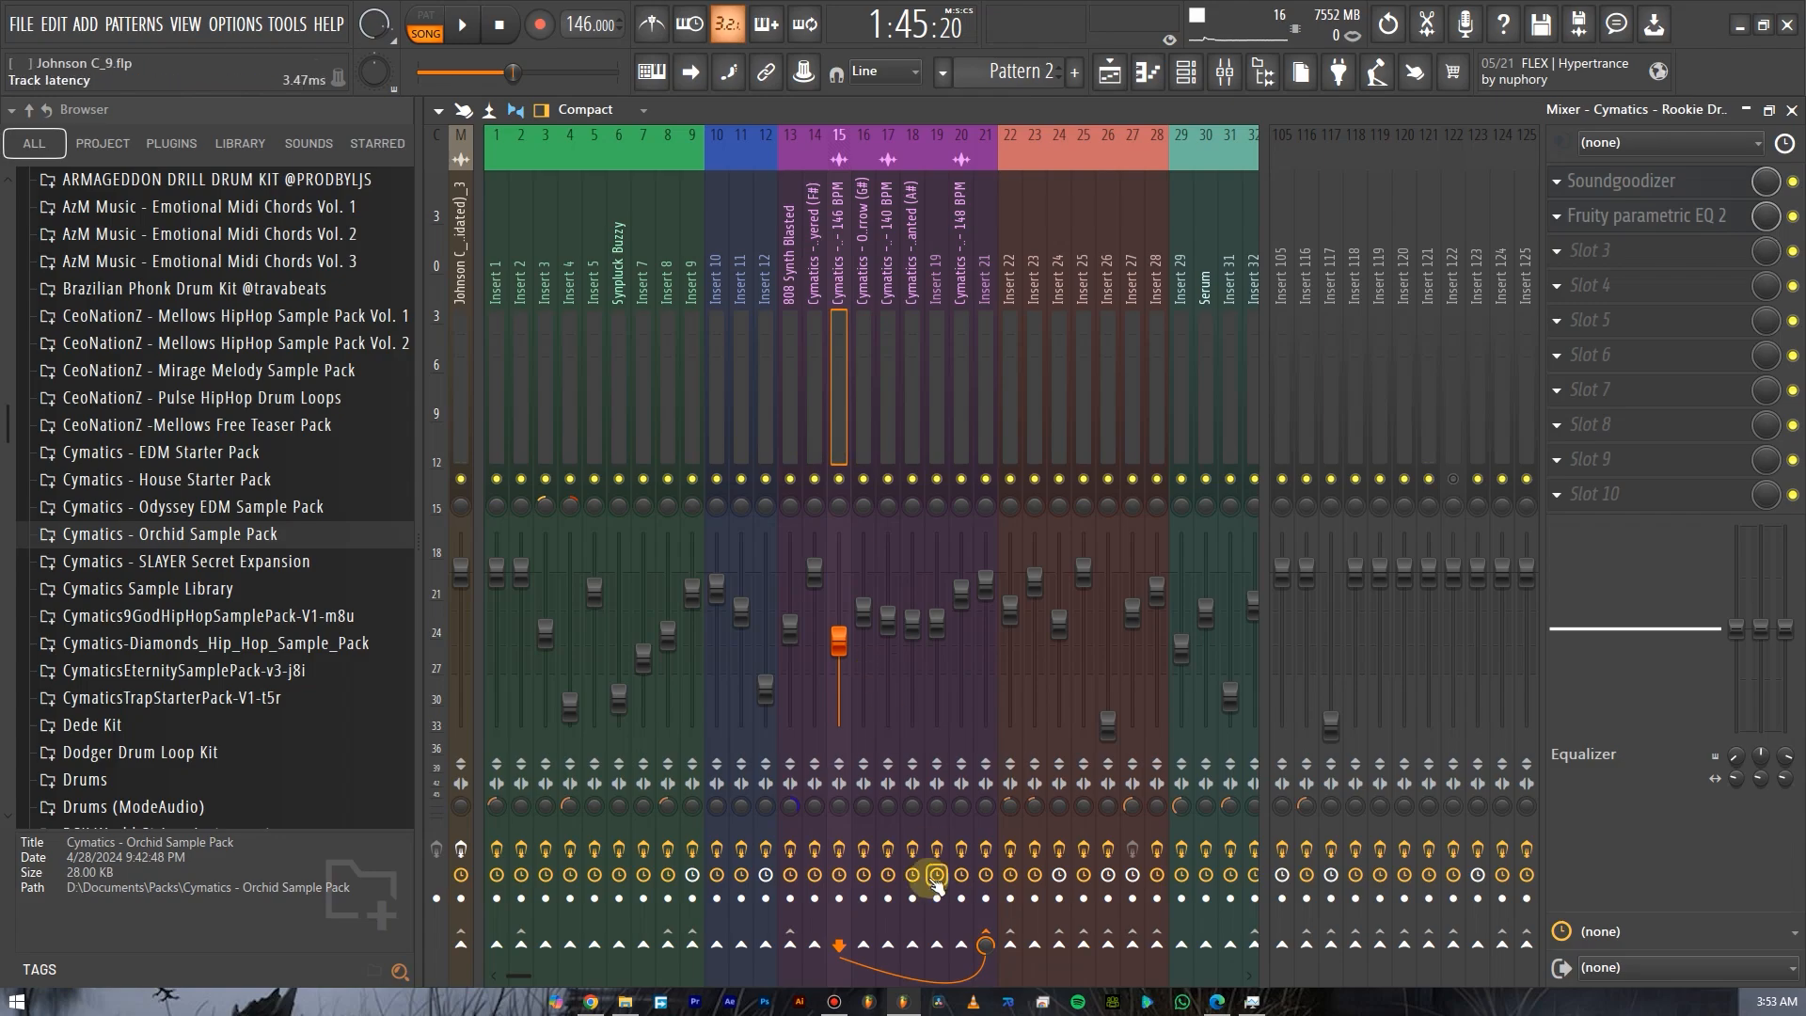
left_click(862, 404)
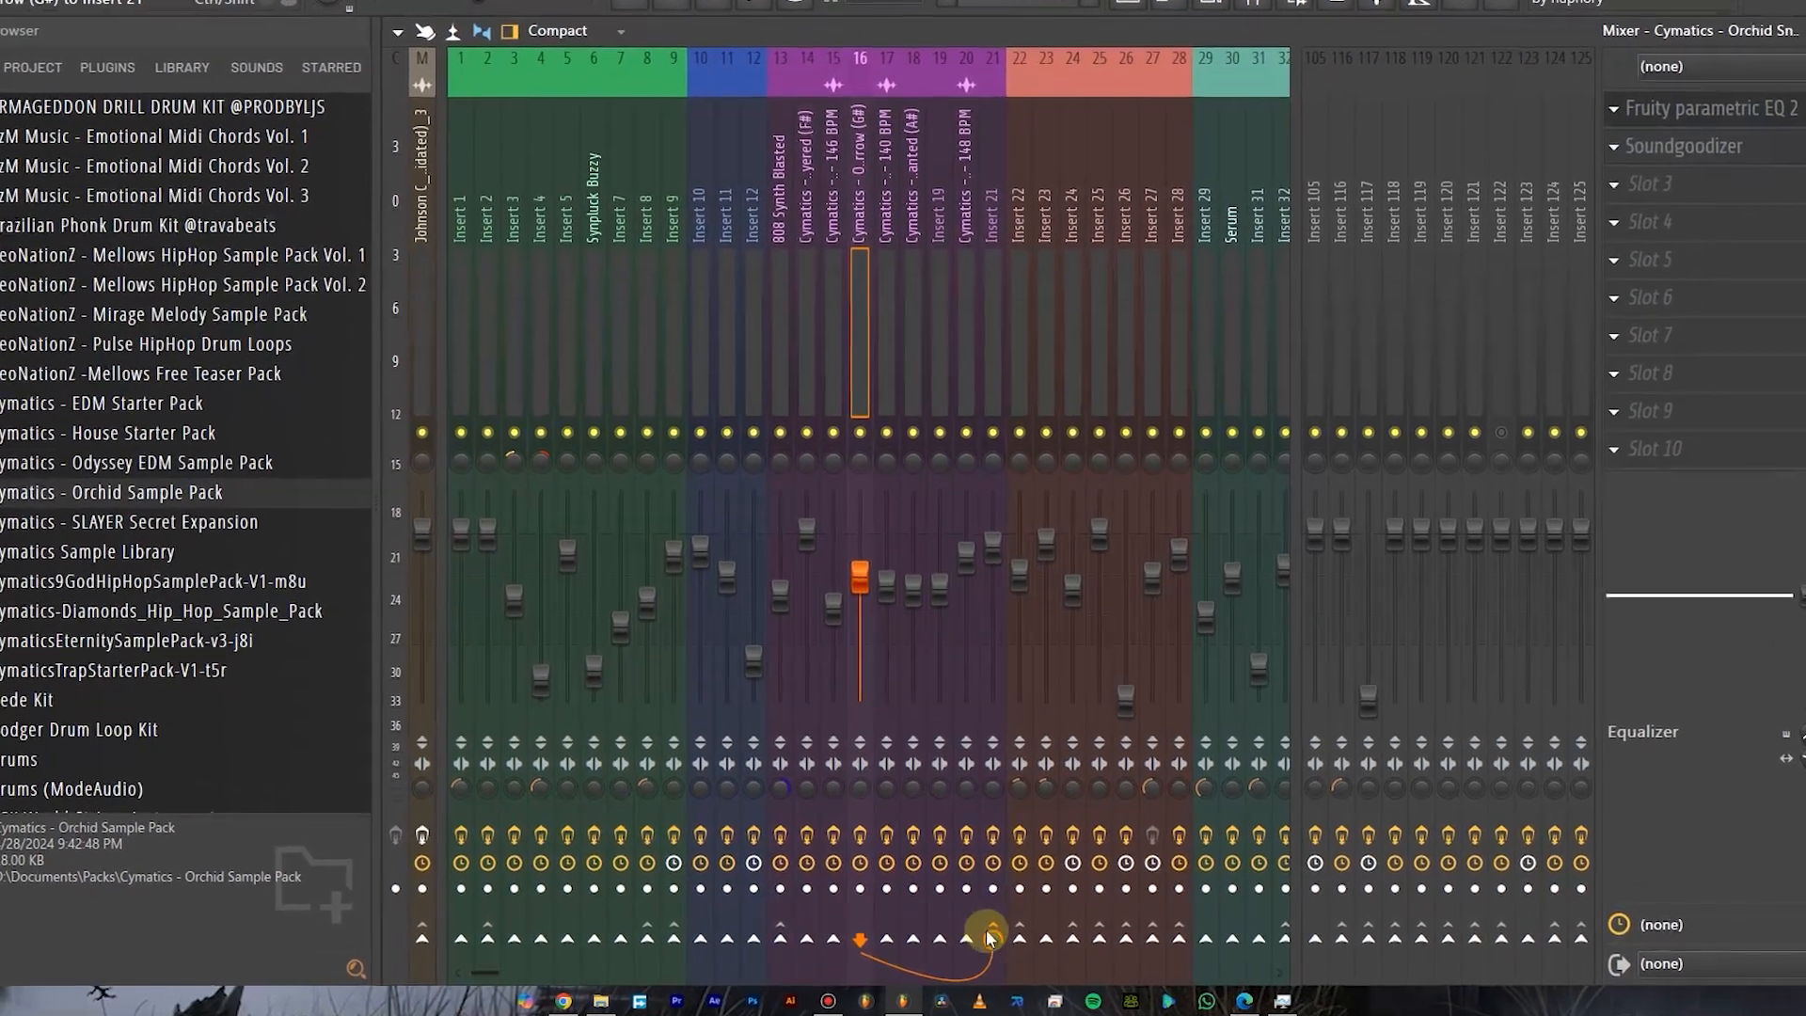
left_click(885, 355)
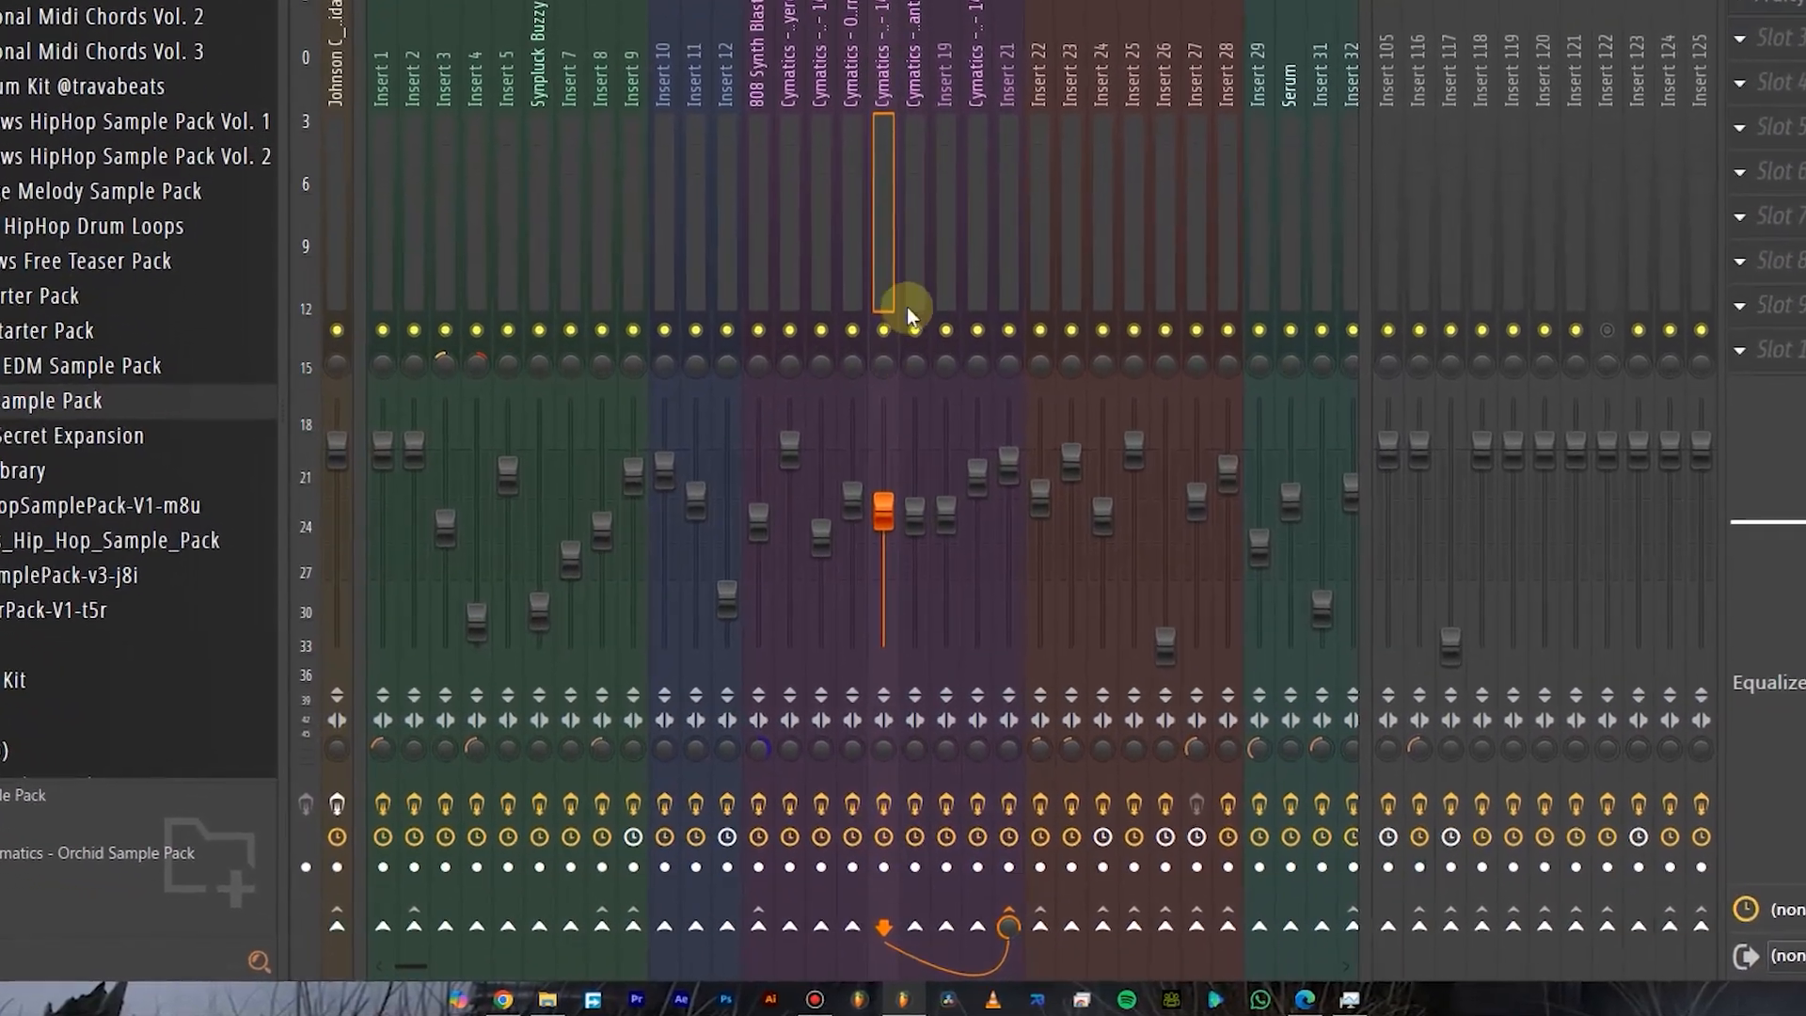
left_click(916, 303)
left_click(945, 260)
left_click(973, 263)
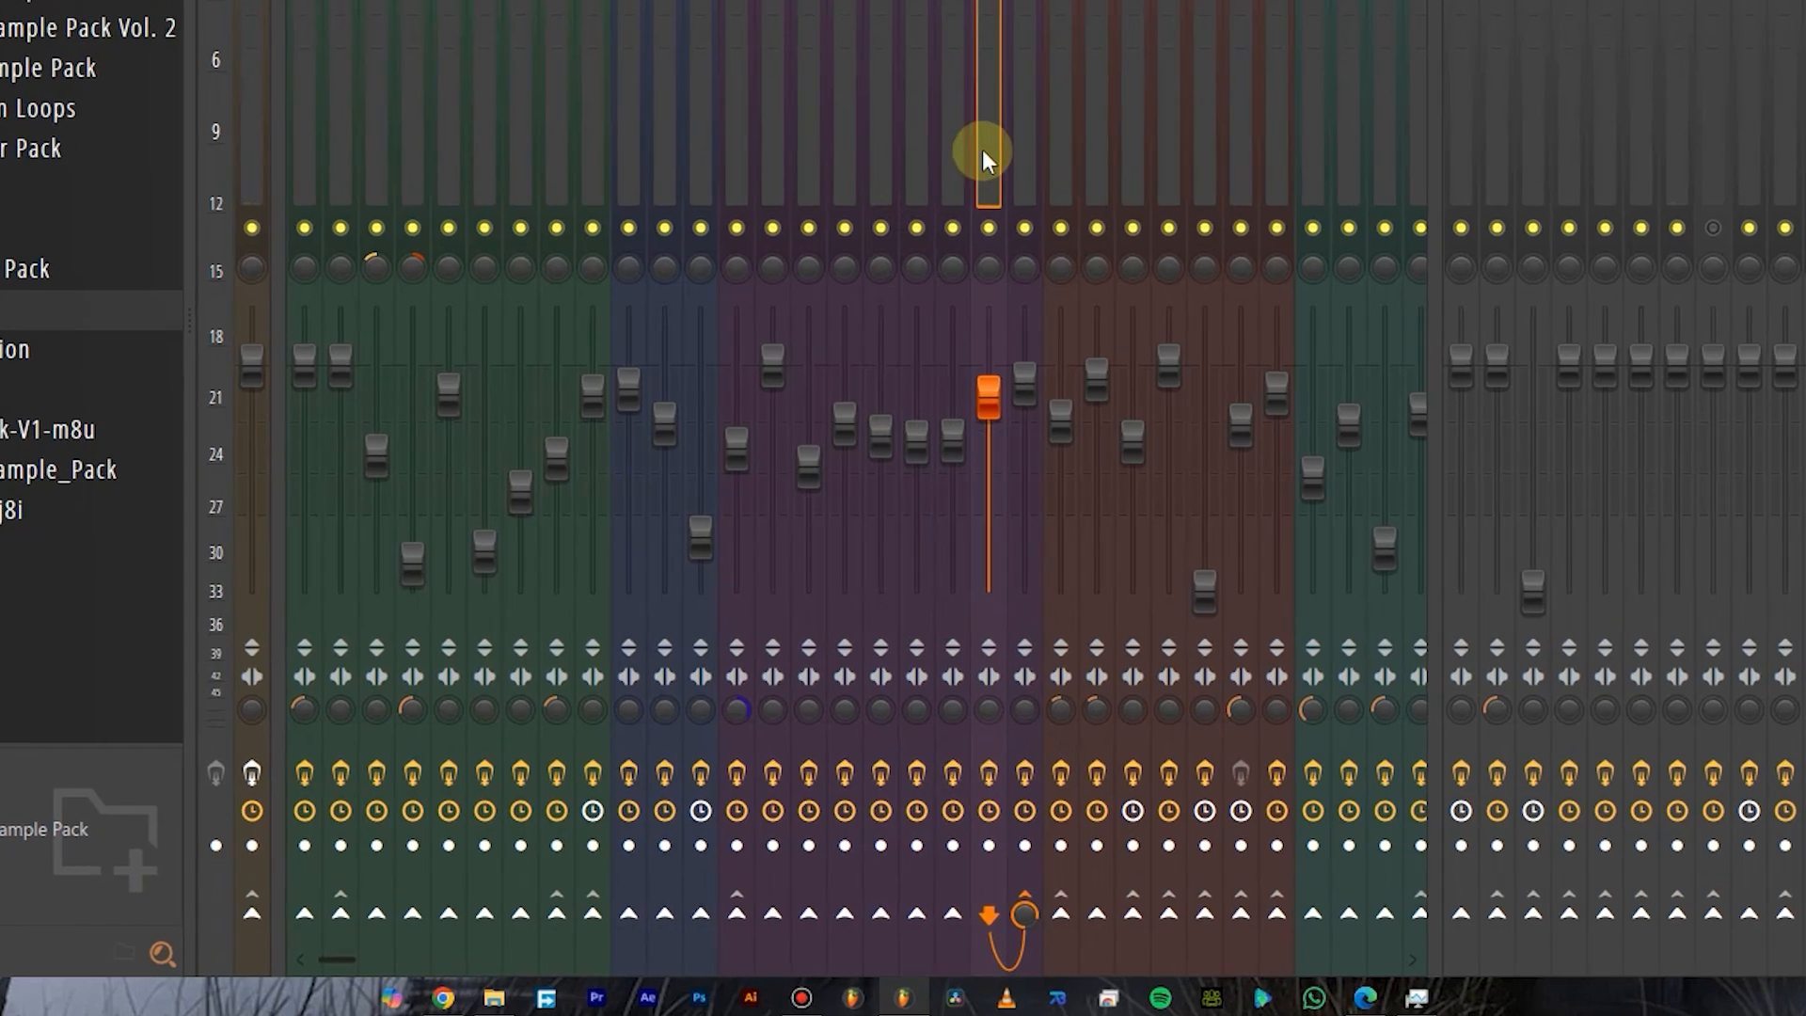
left_click(1024, 150)
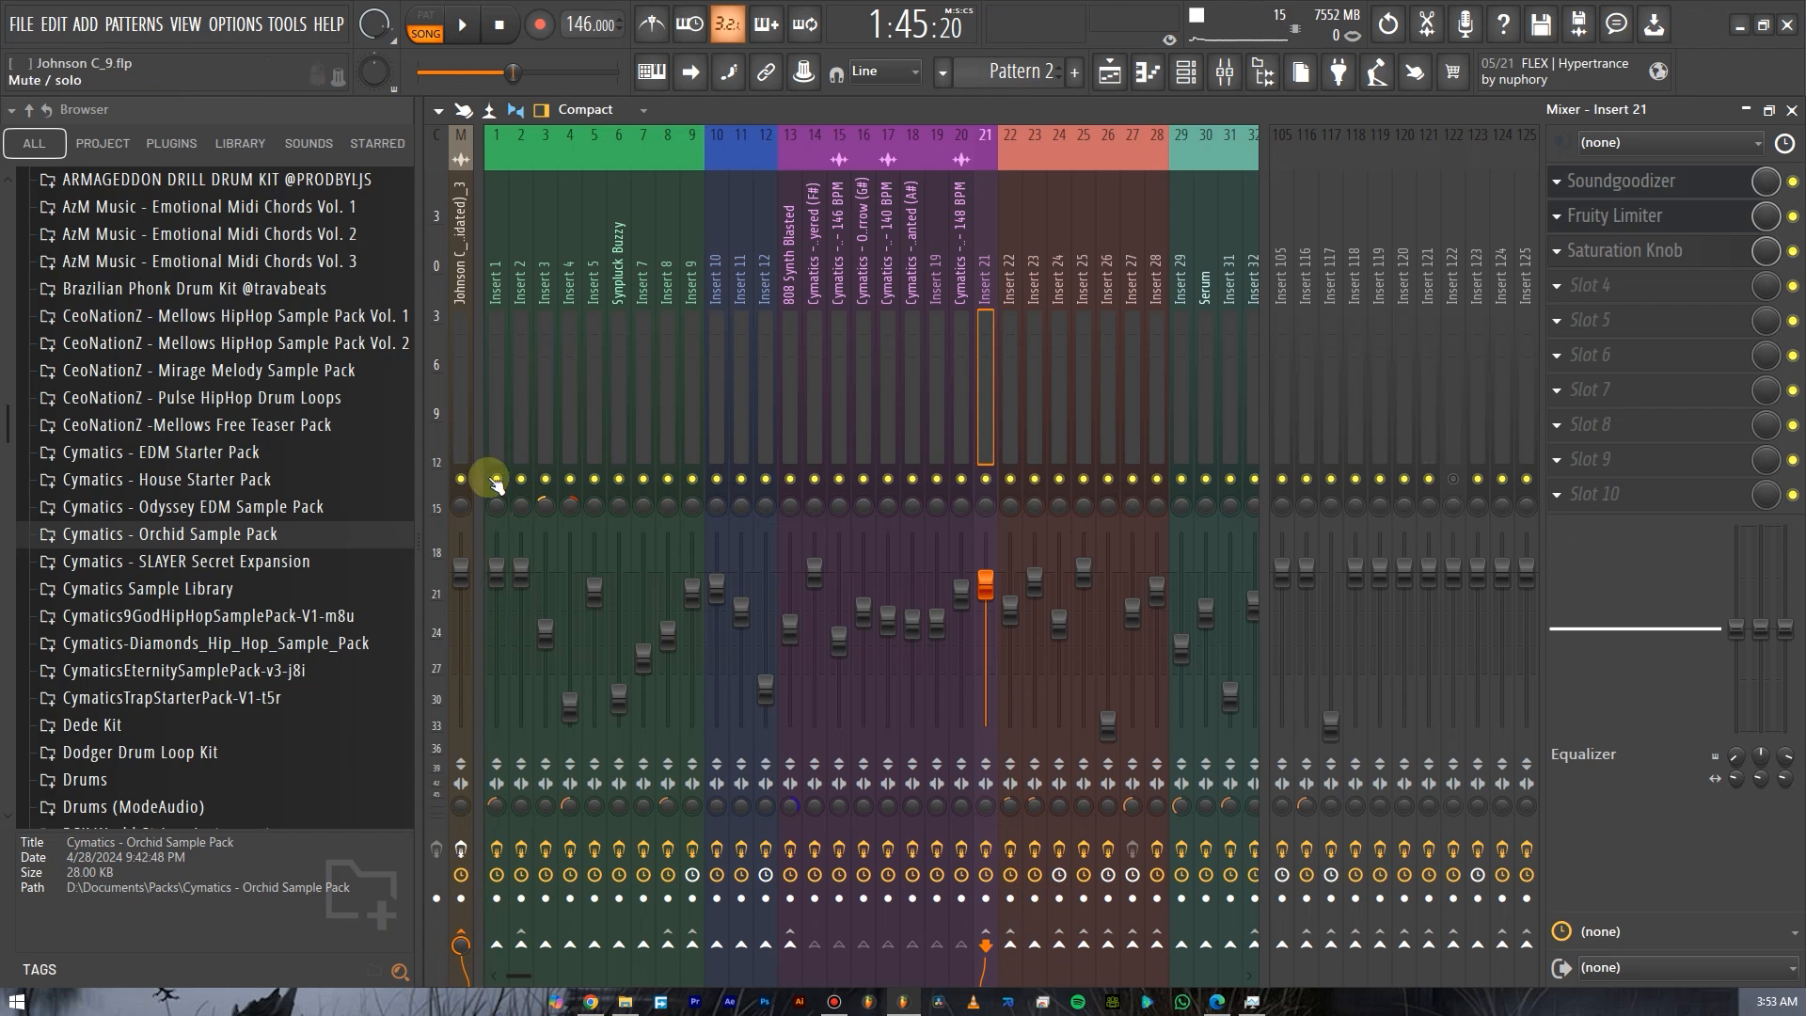
left_click(461, 409)
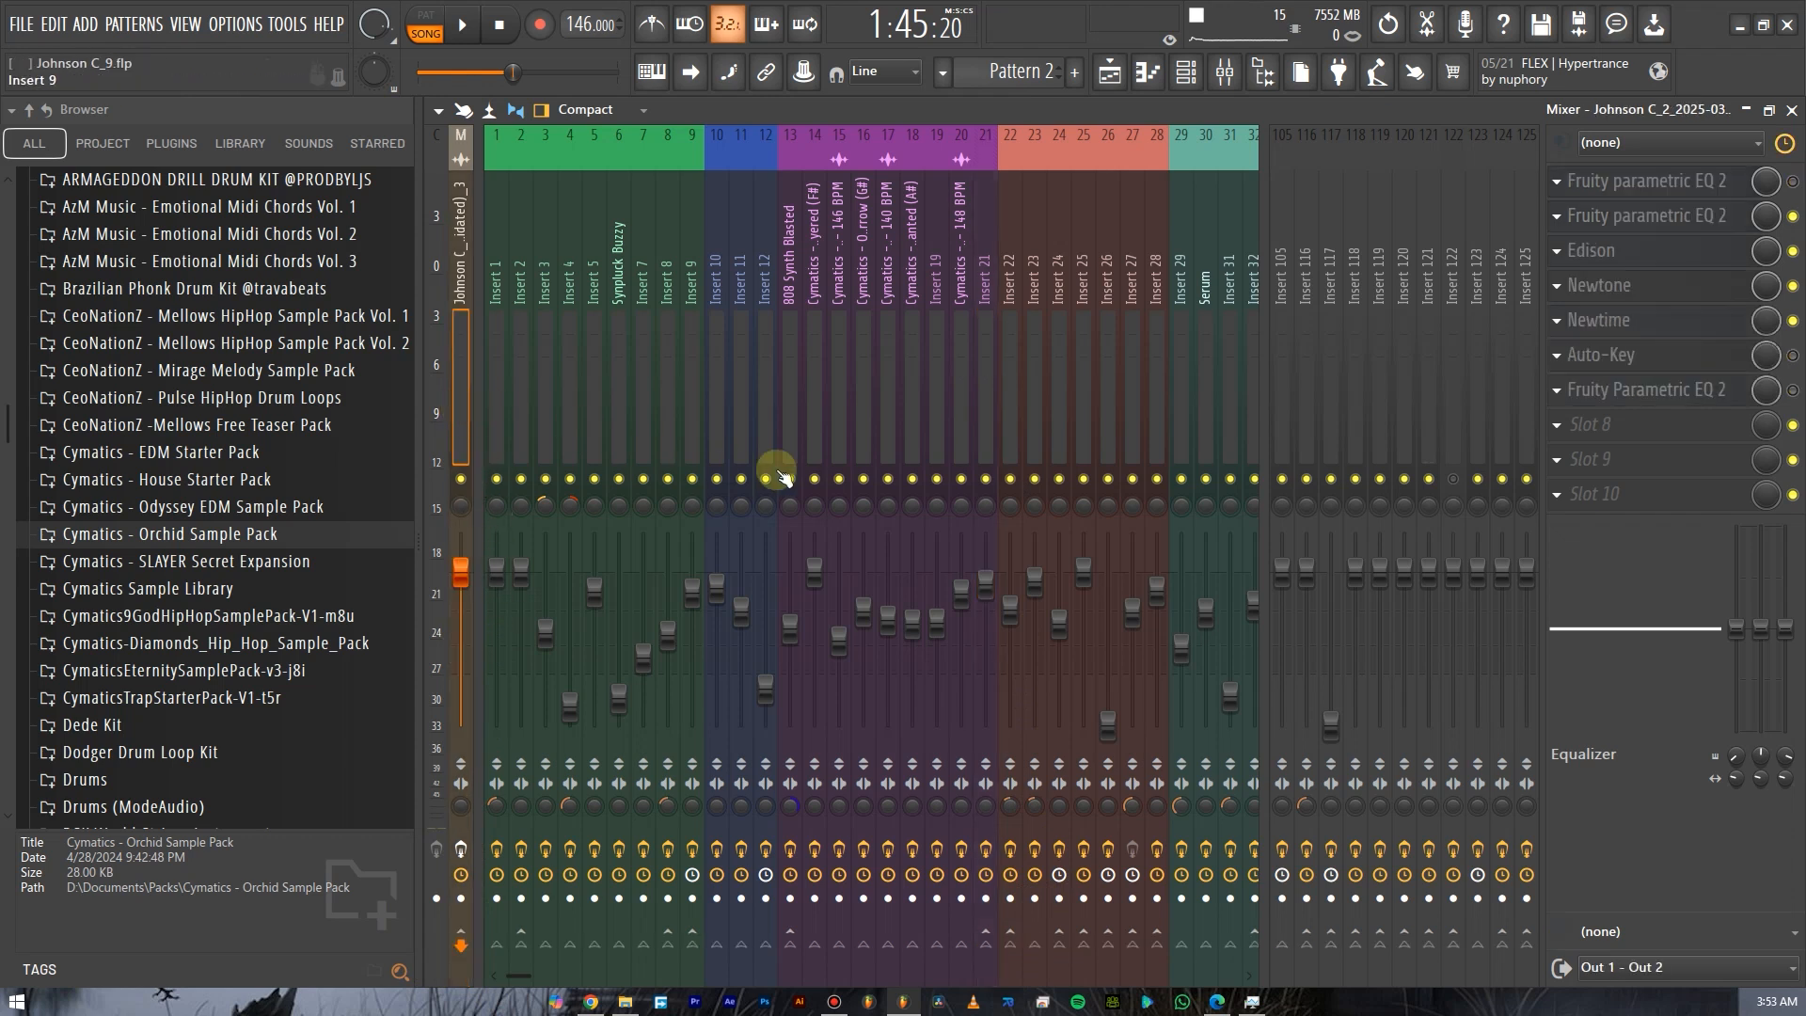
left_click(985, 425)
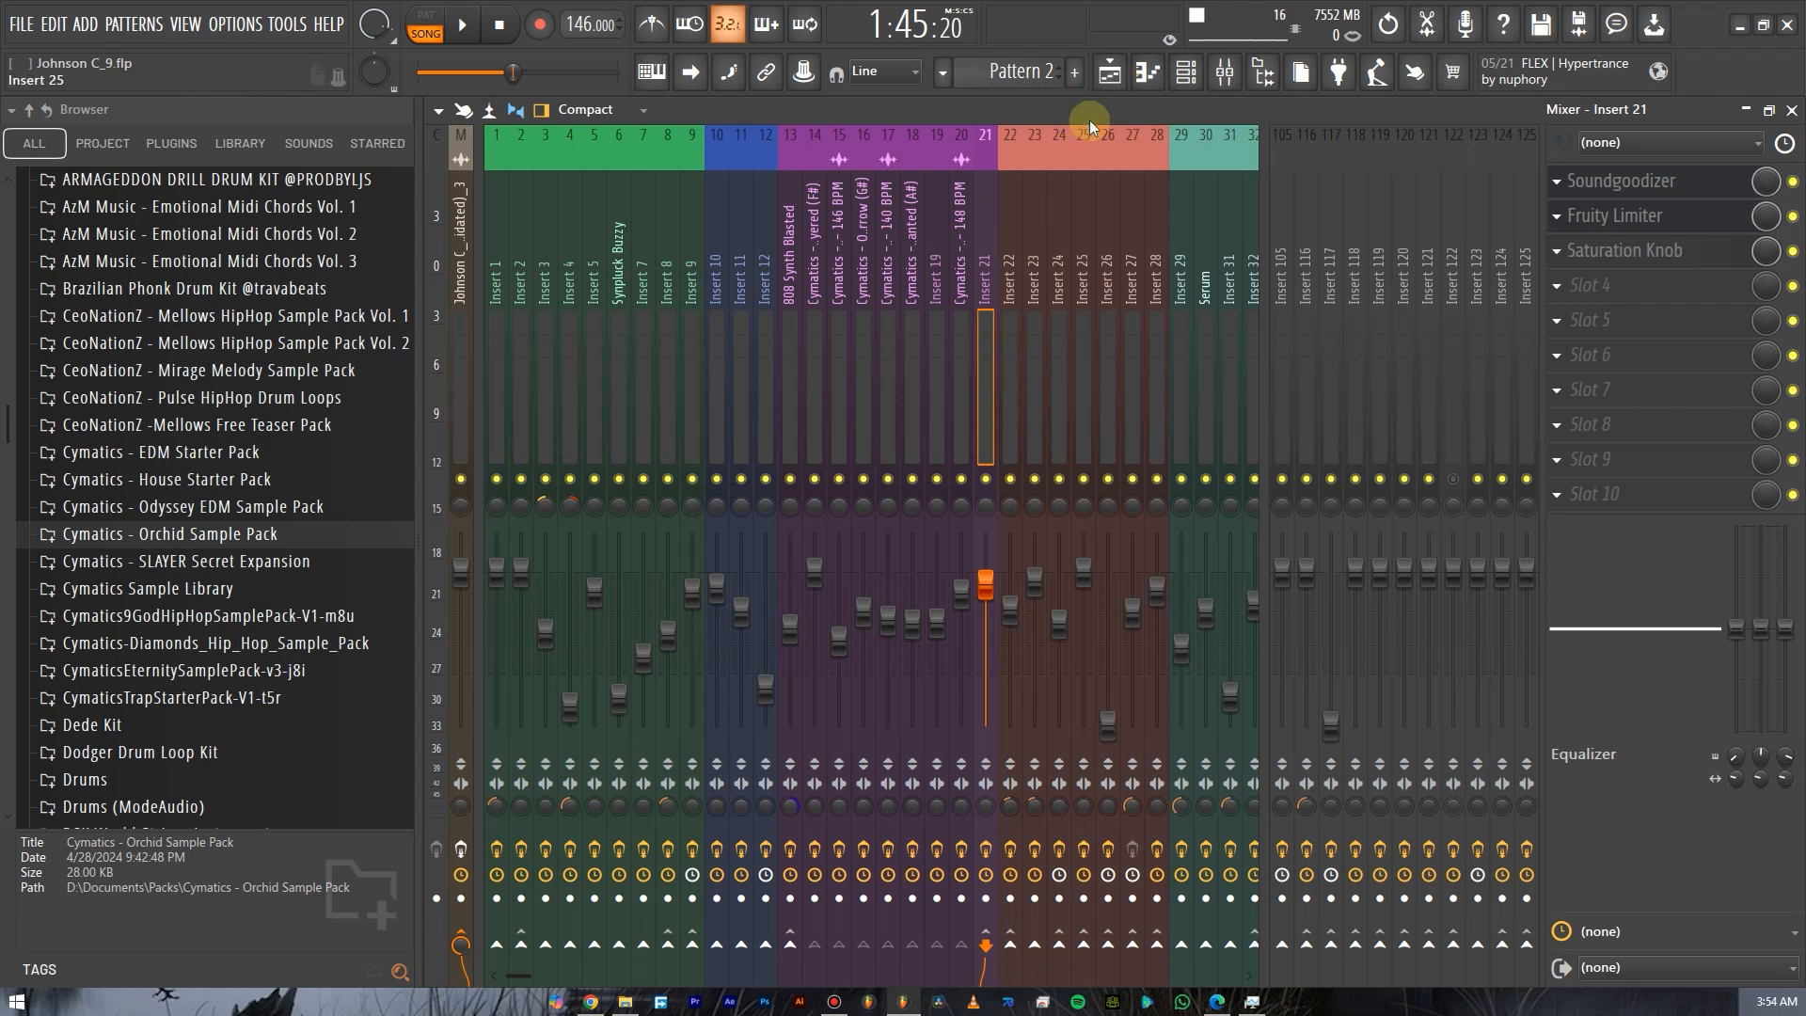
left_click(1104, 86)
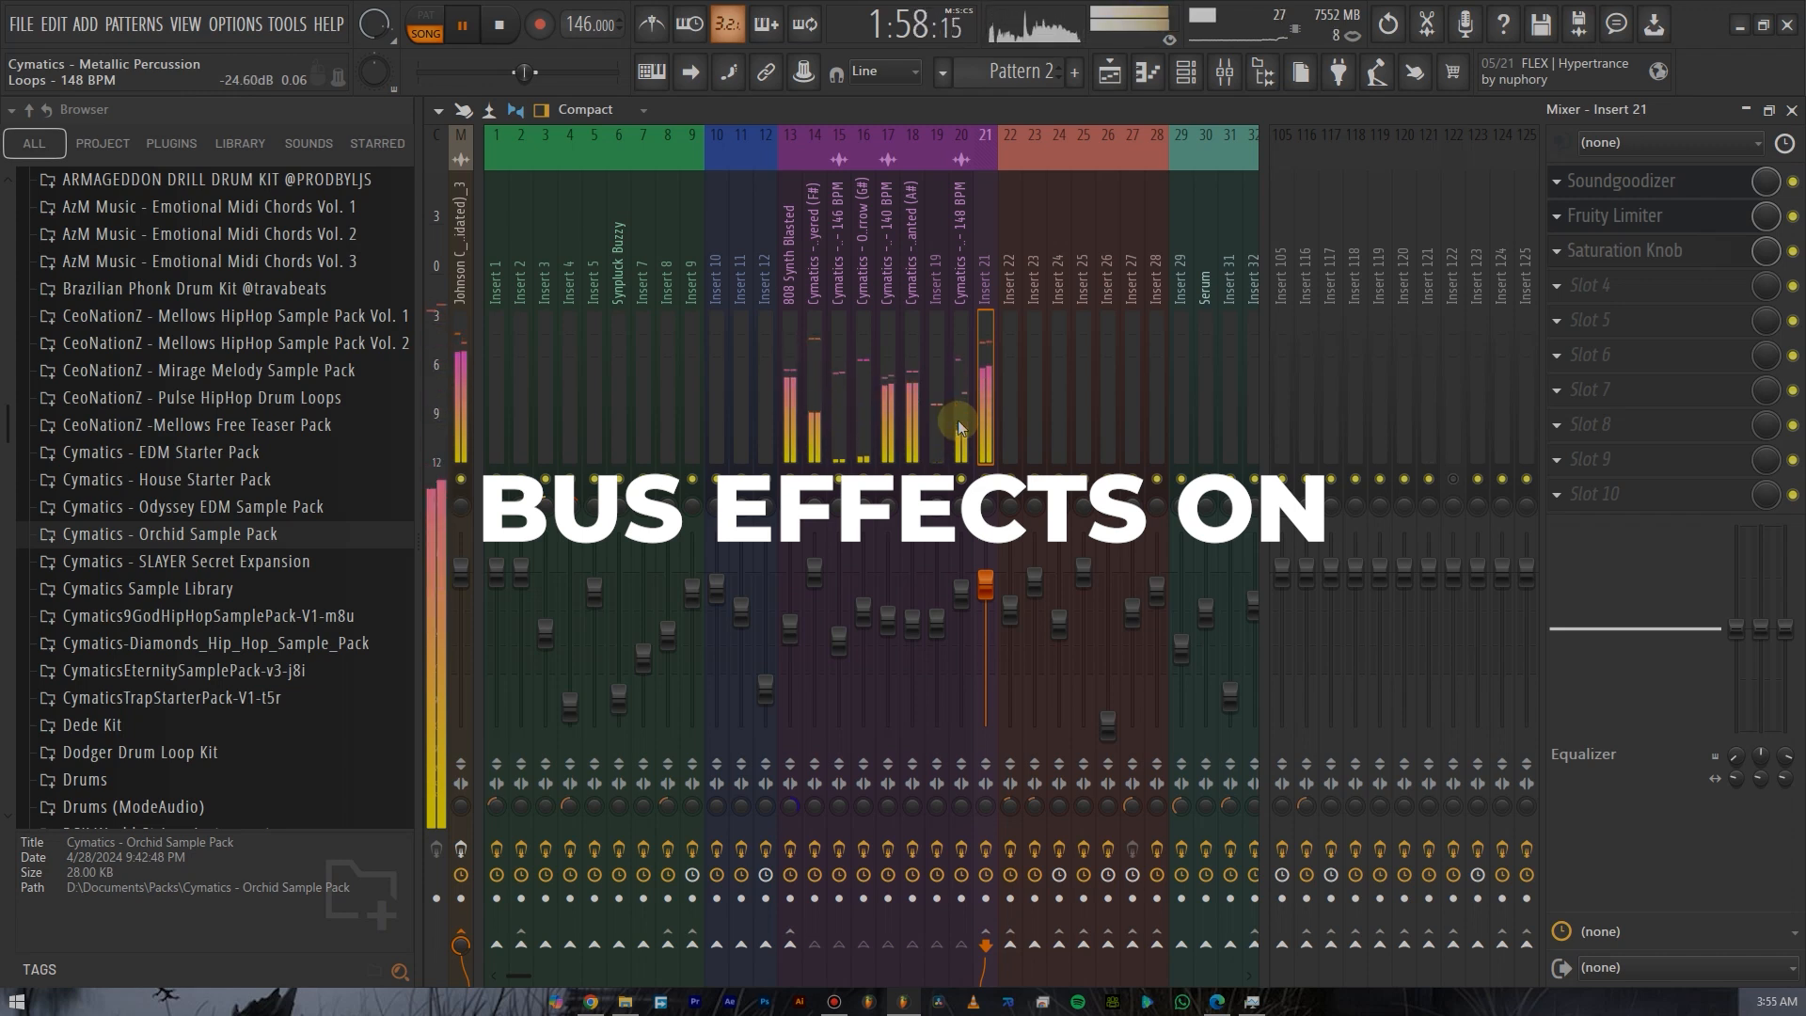
Play the beat while toggling Insert 21's effect slots on and off to compare the bus processing.
key("space")
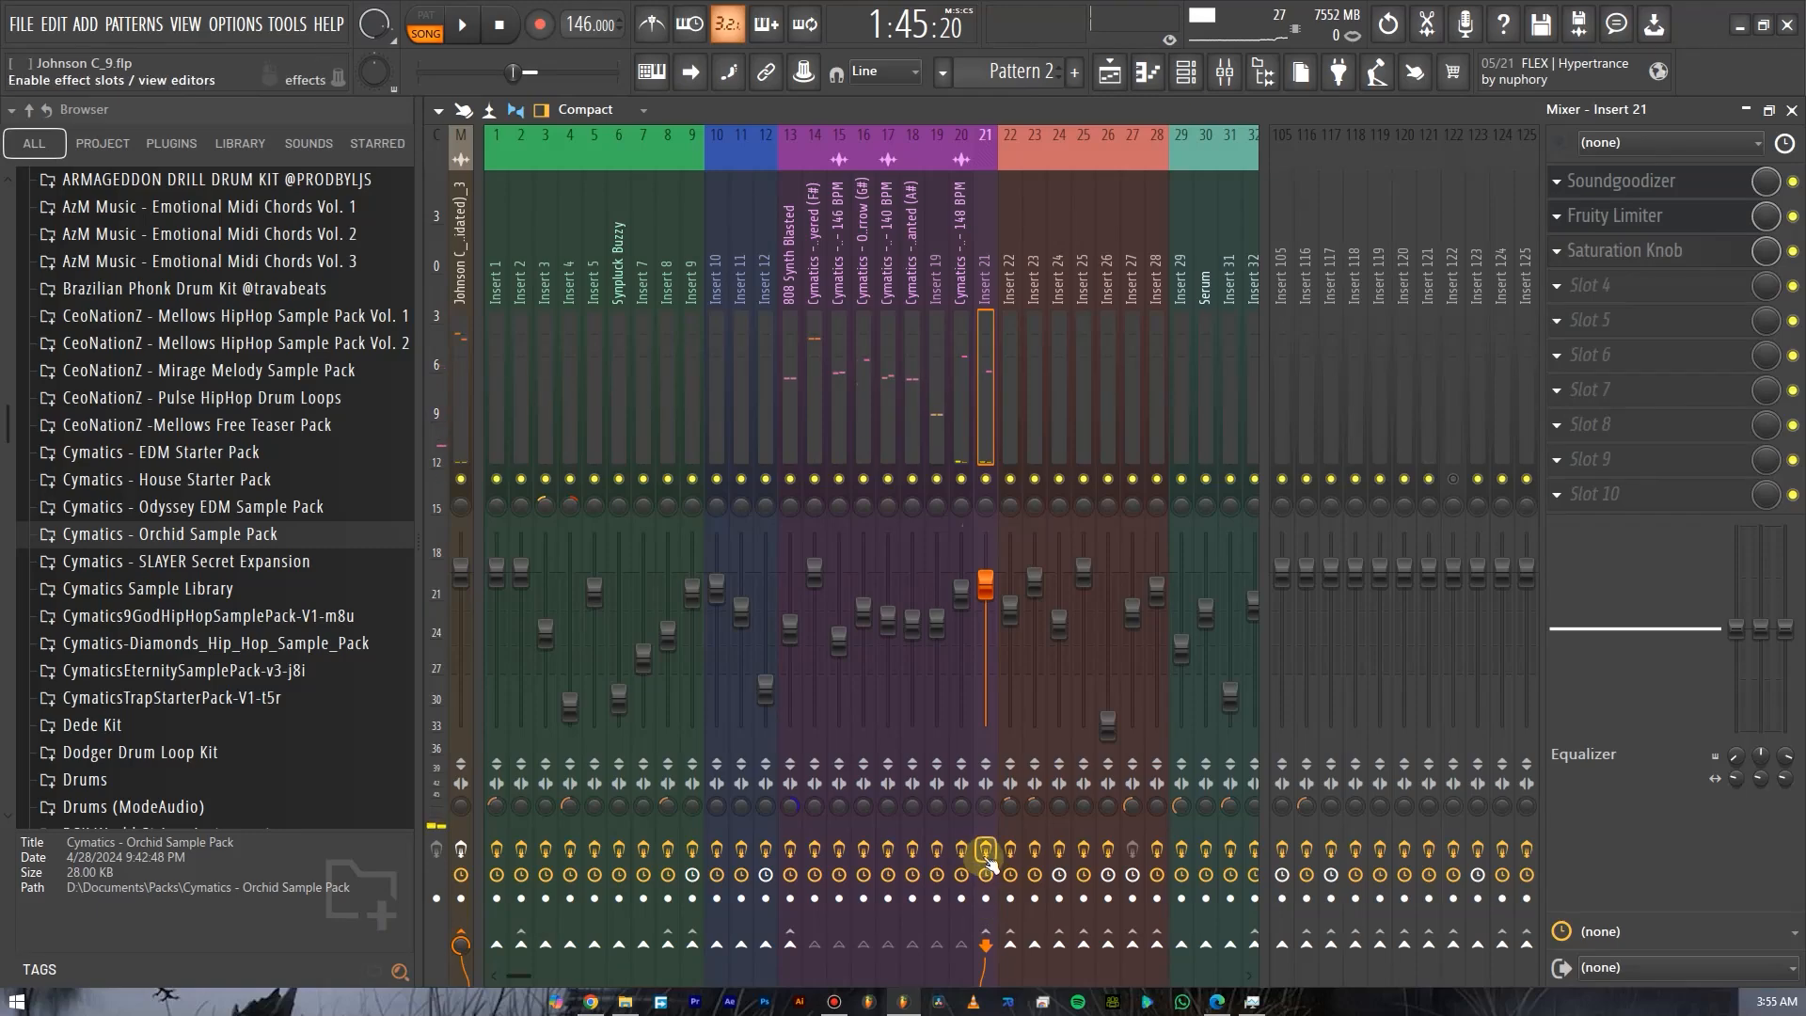
left_click(988, 855)
key("space")
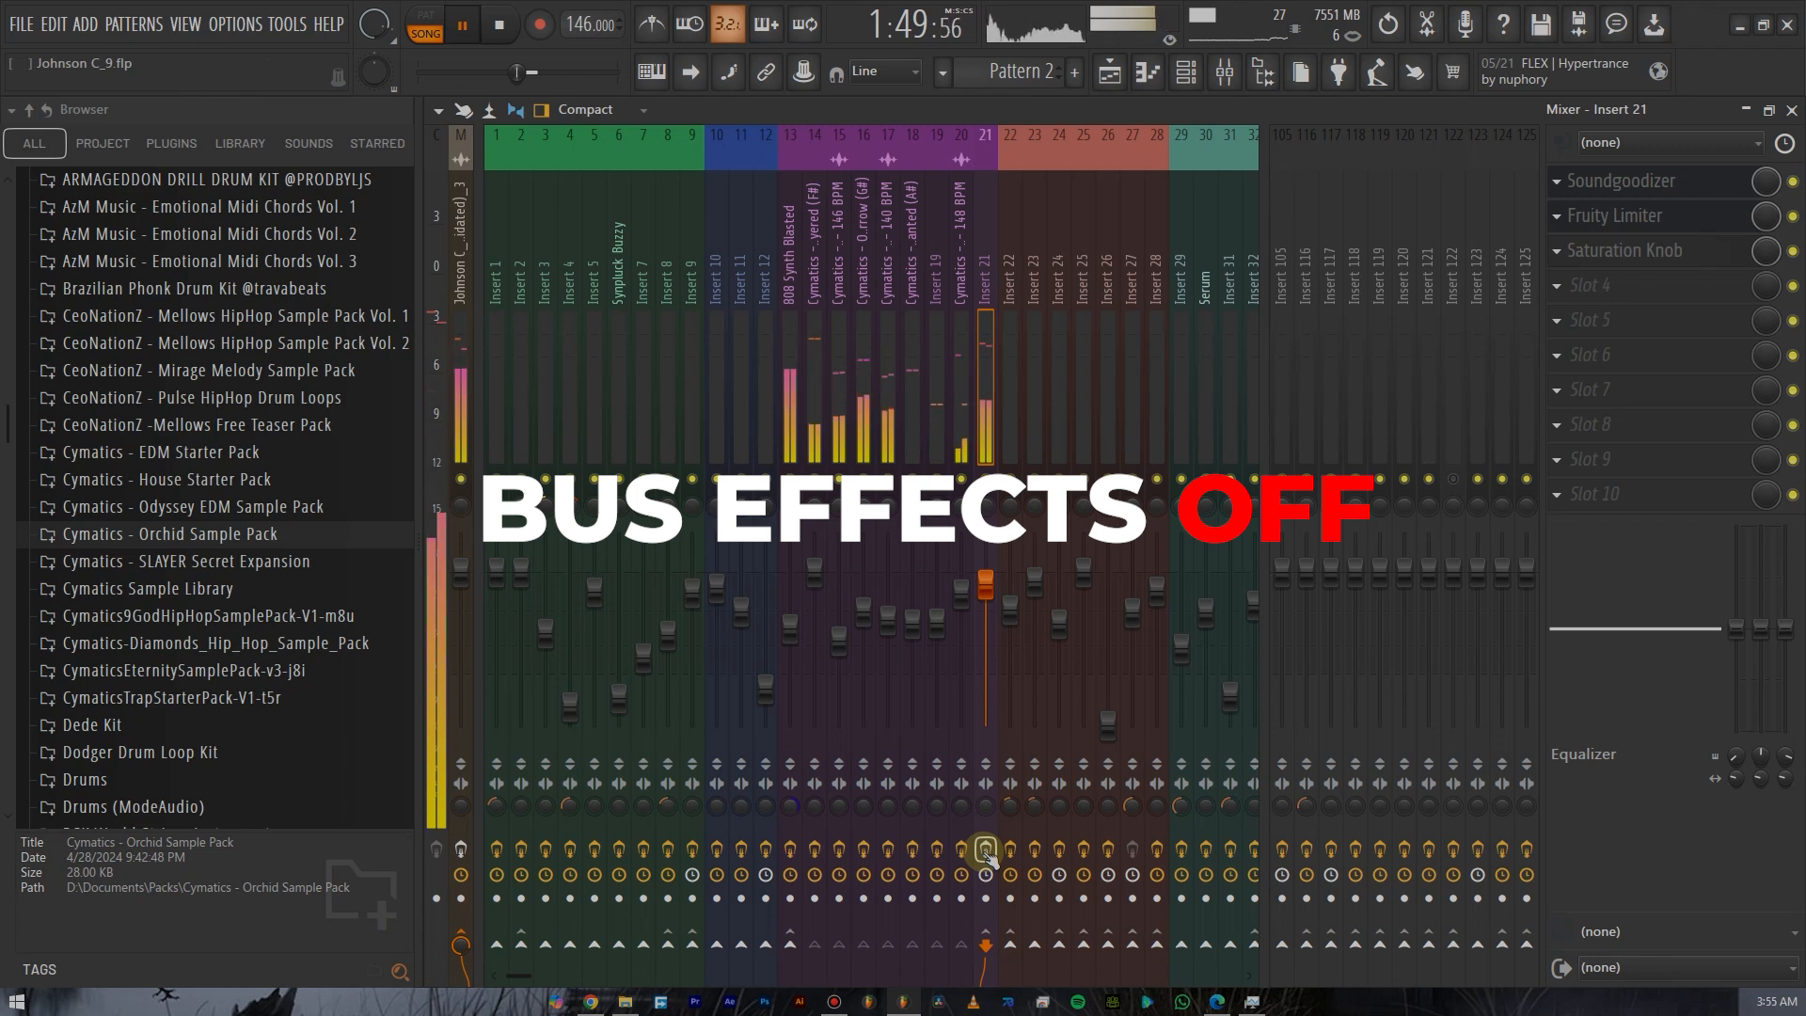
left_click(988, 855)
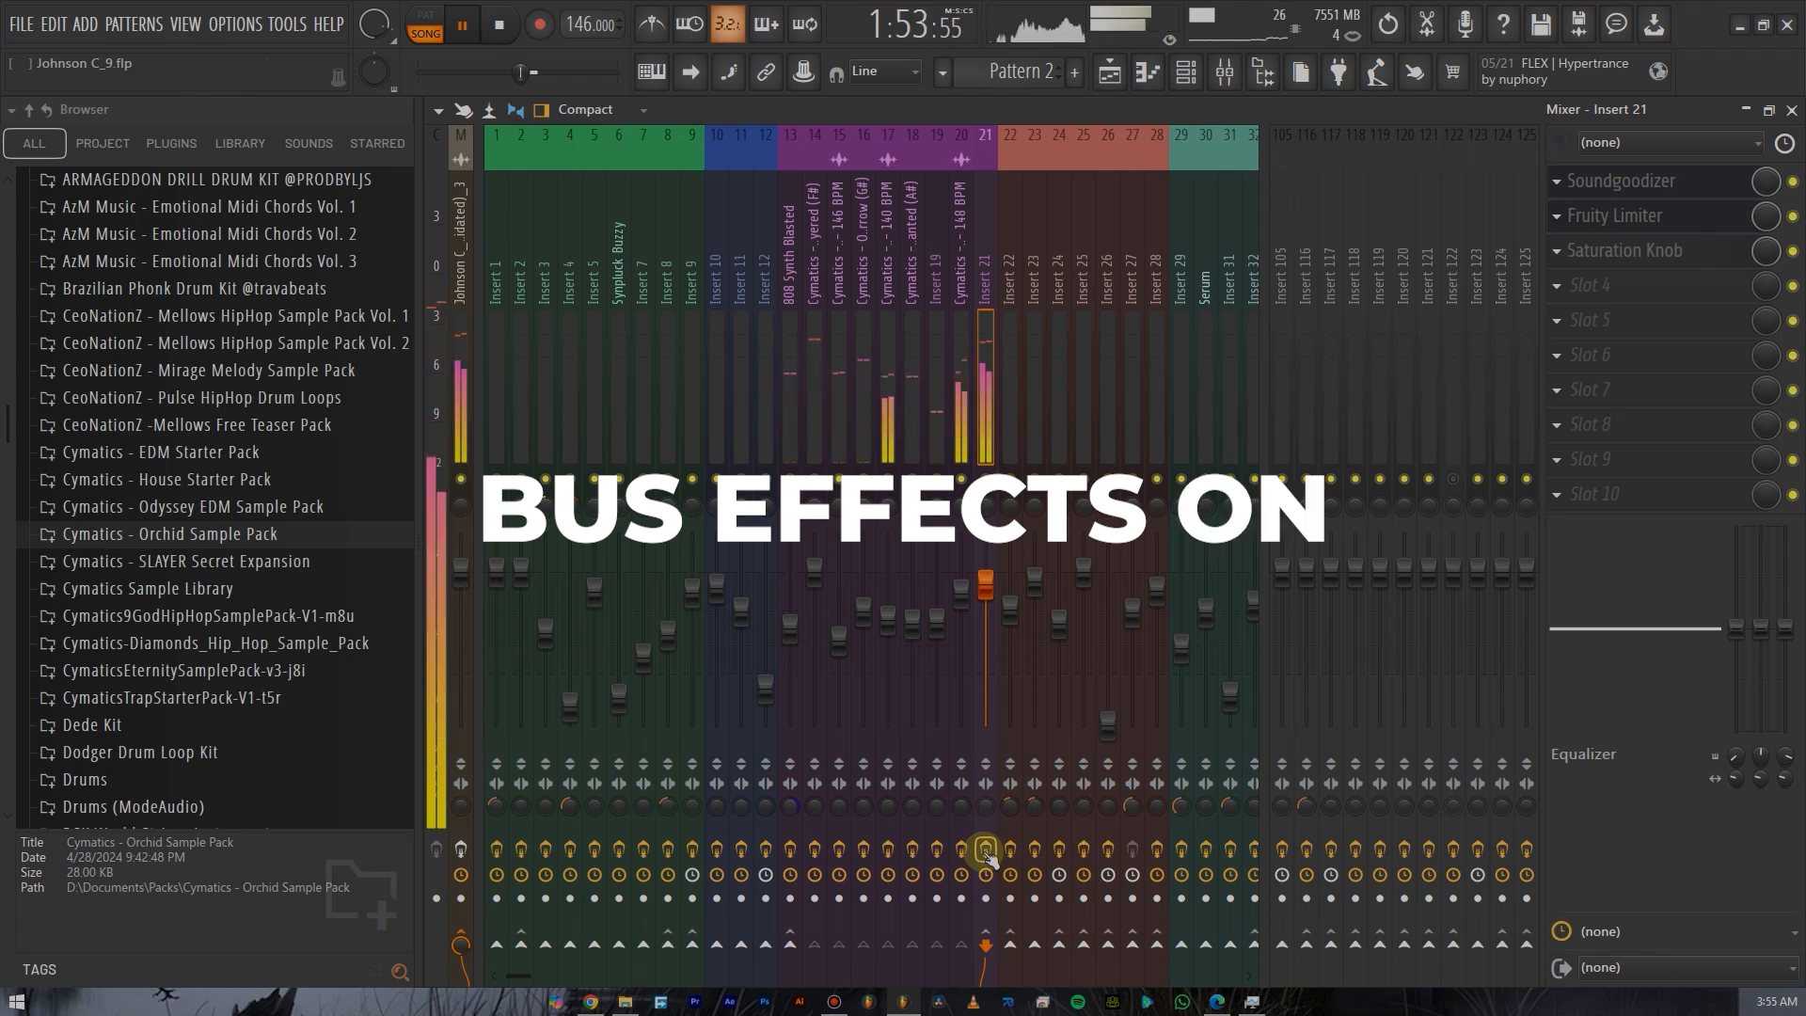
left_click(986, 851)
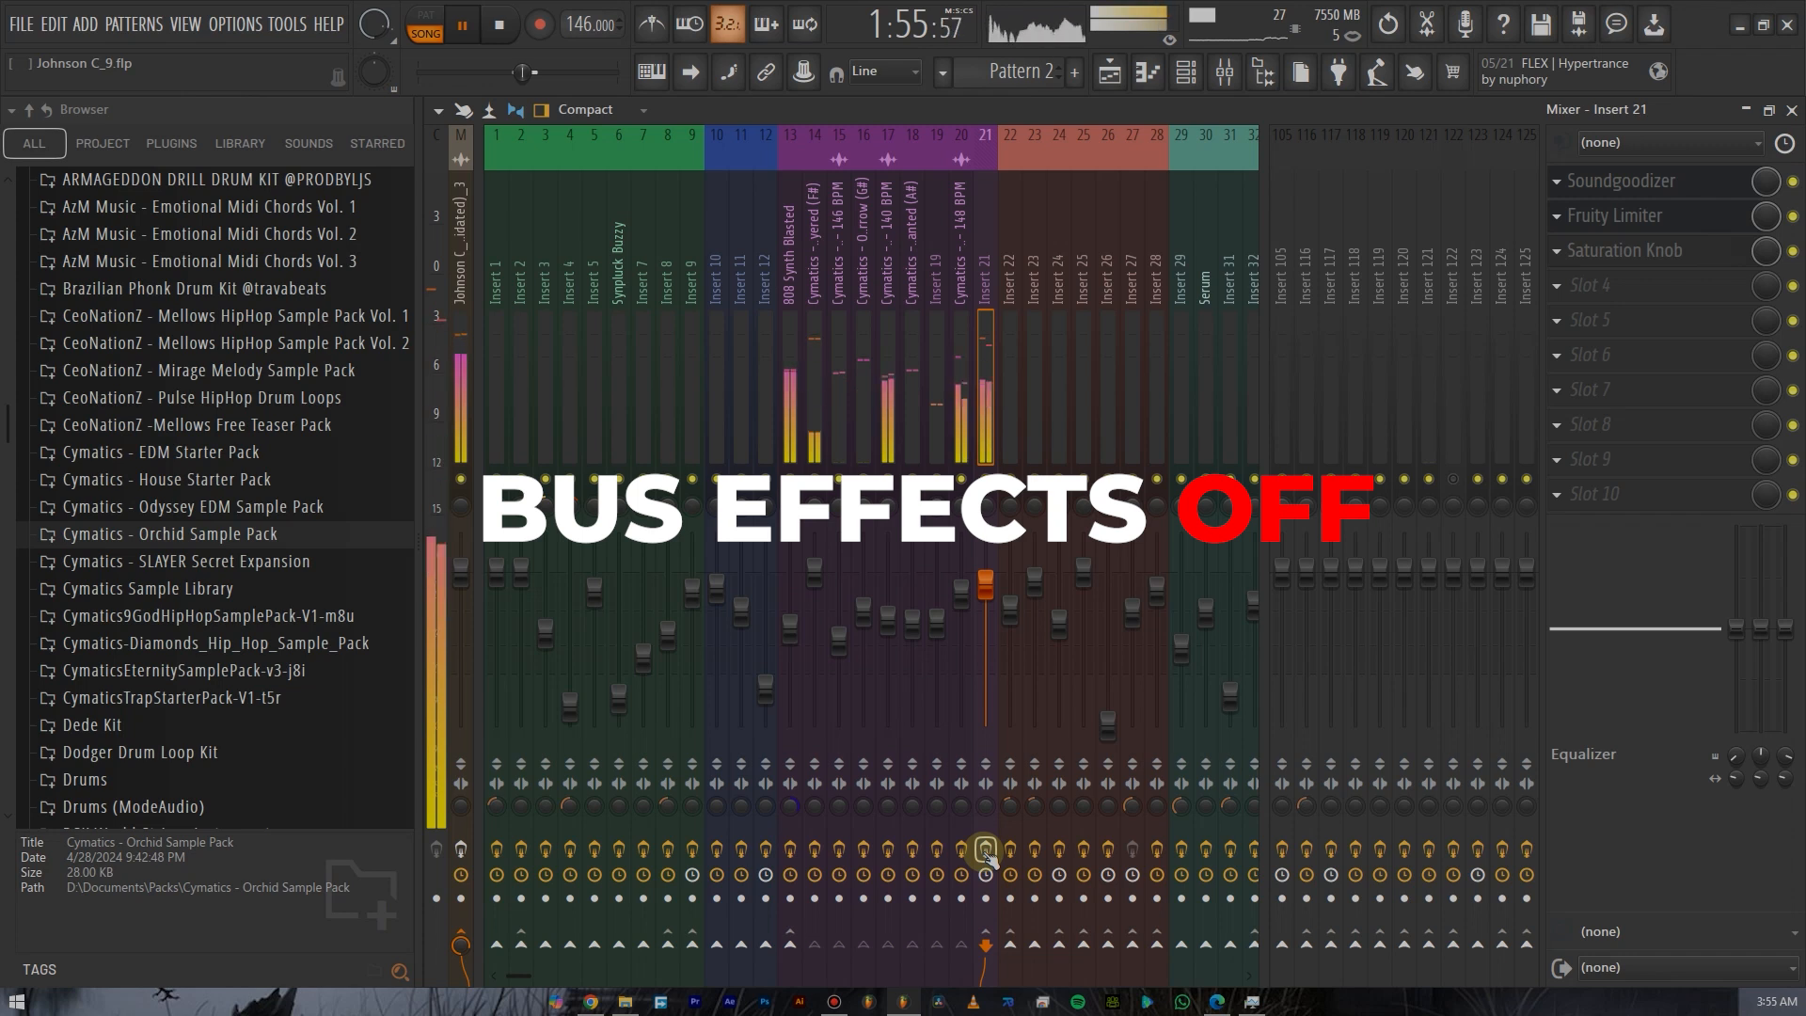
left_click(986, 851)
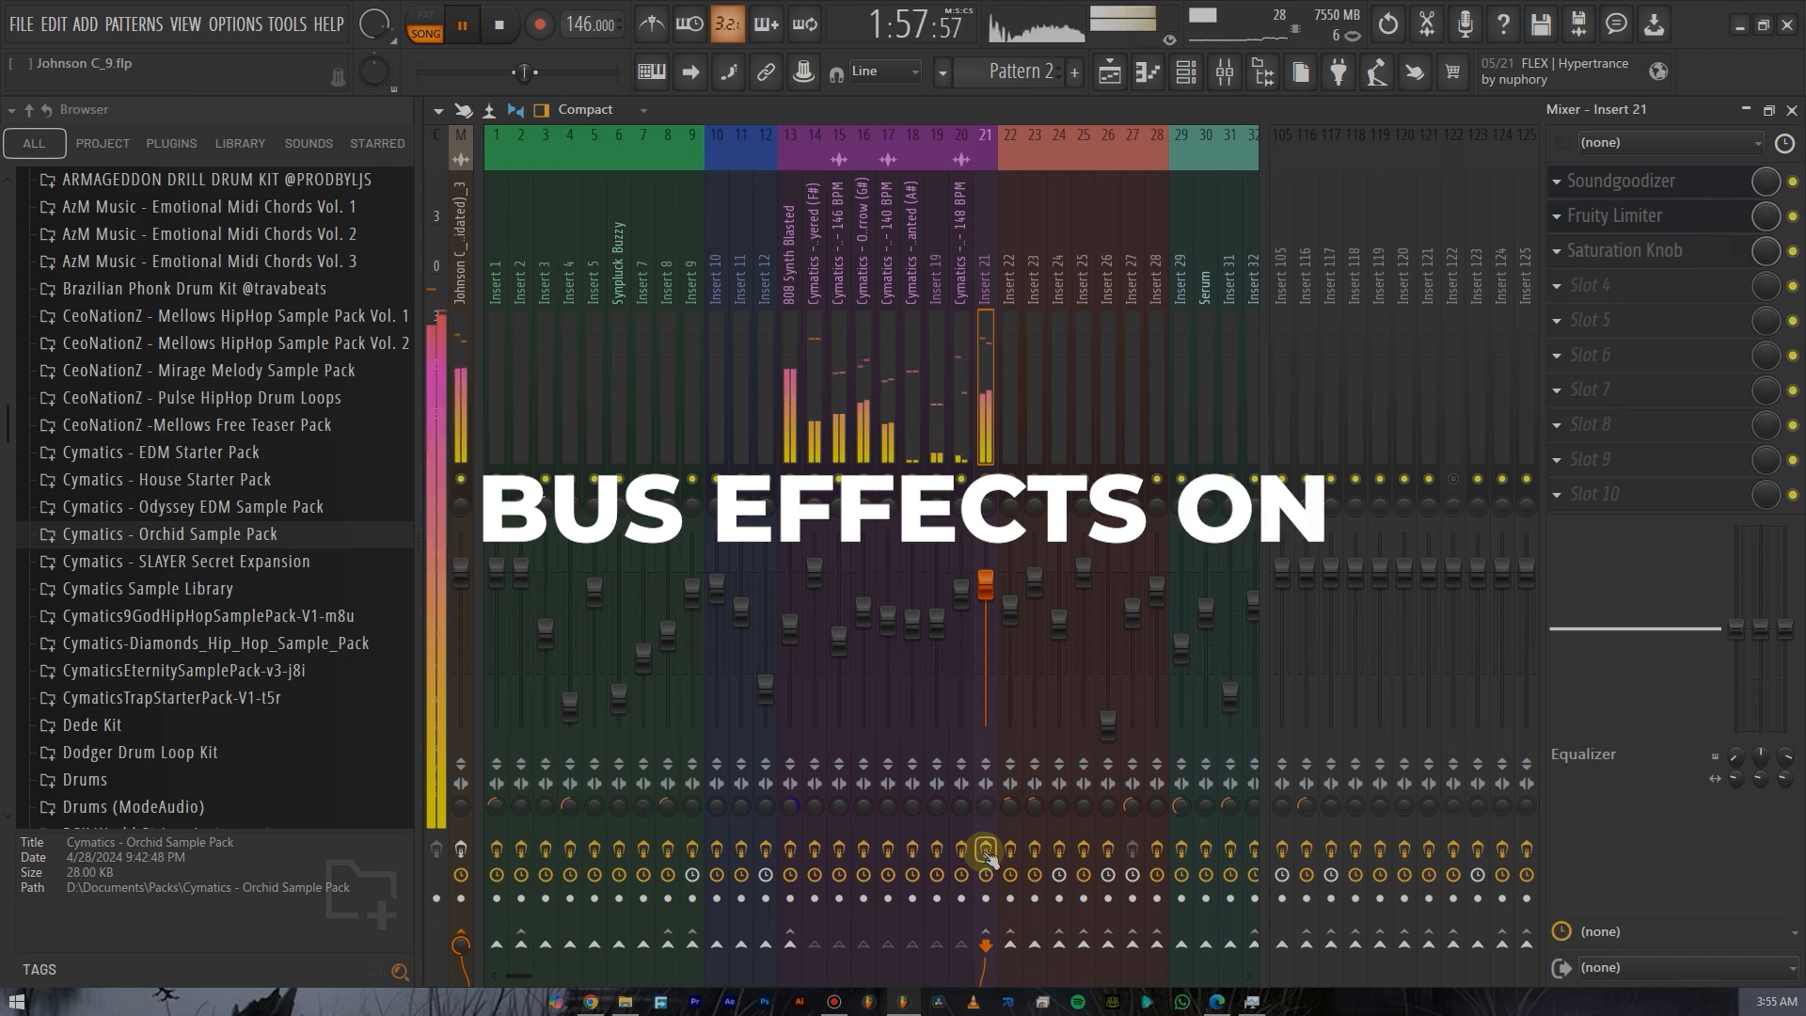
left_click(986, 851)
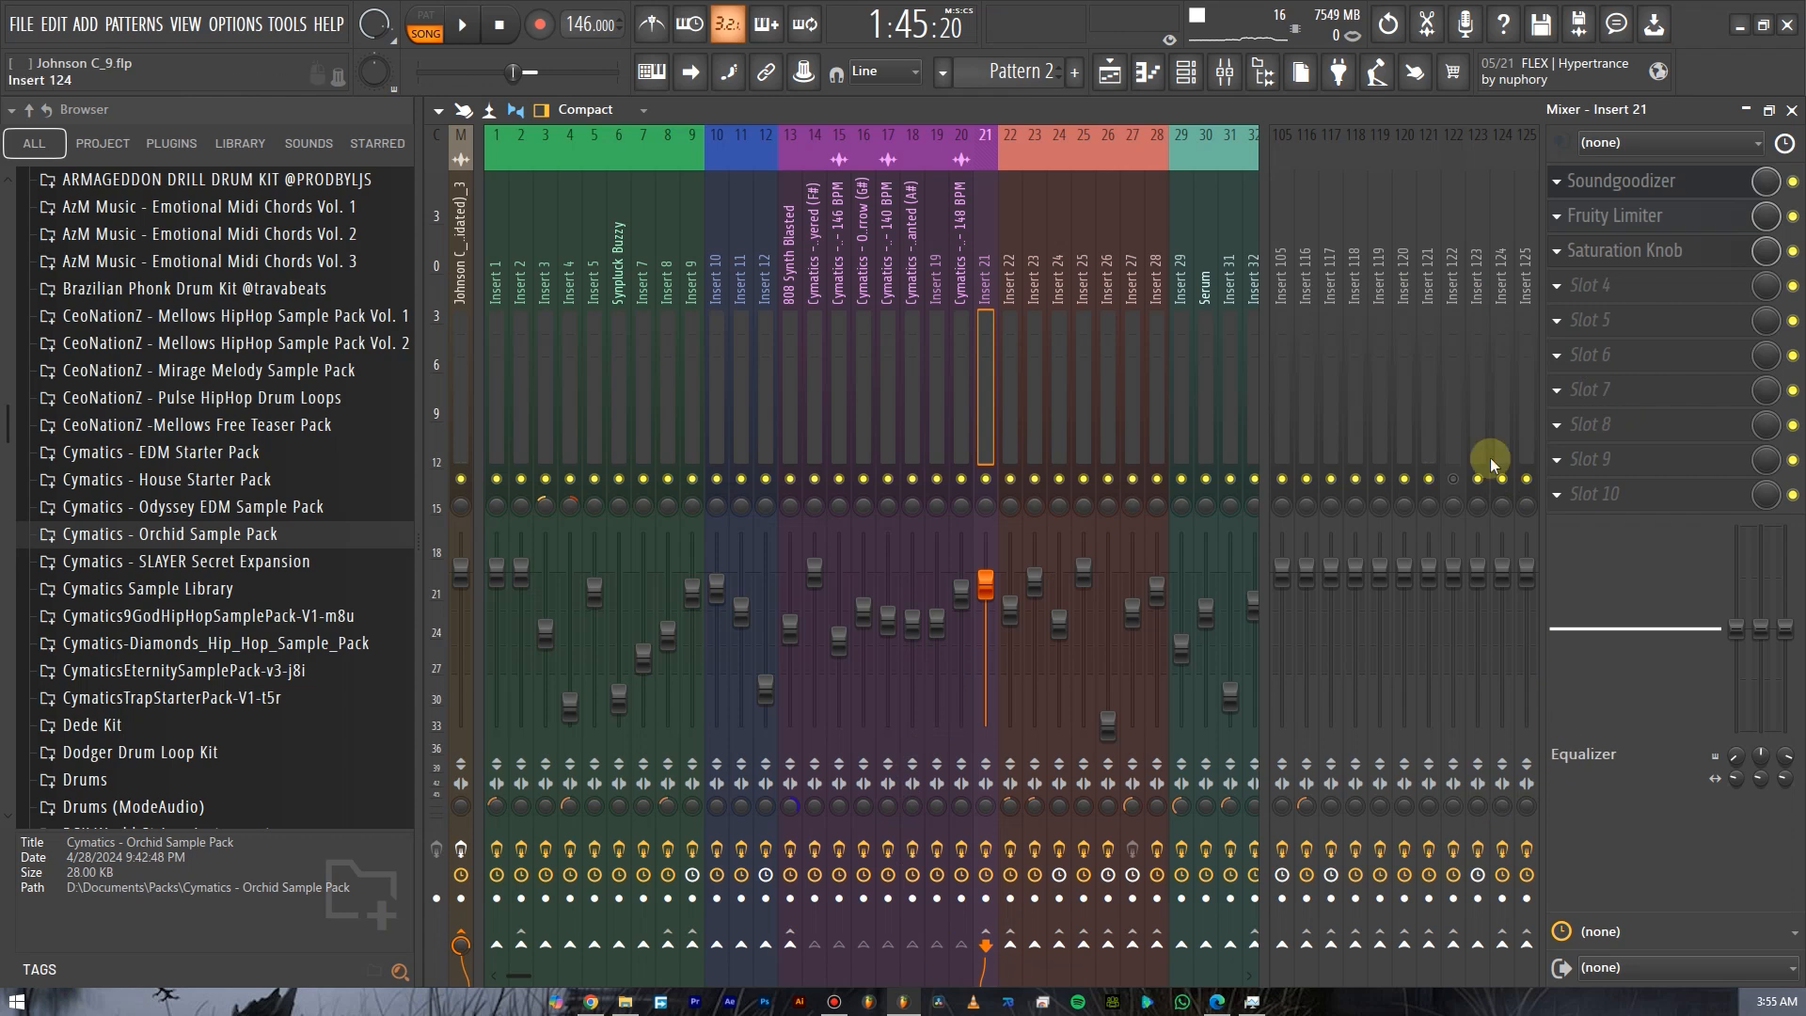
Lower Insert 21's volume fader to about -3.3 dB.
scroll(982, 420, "down", 3)
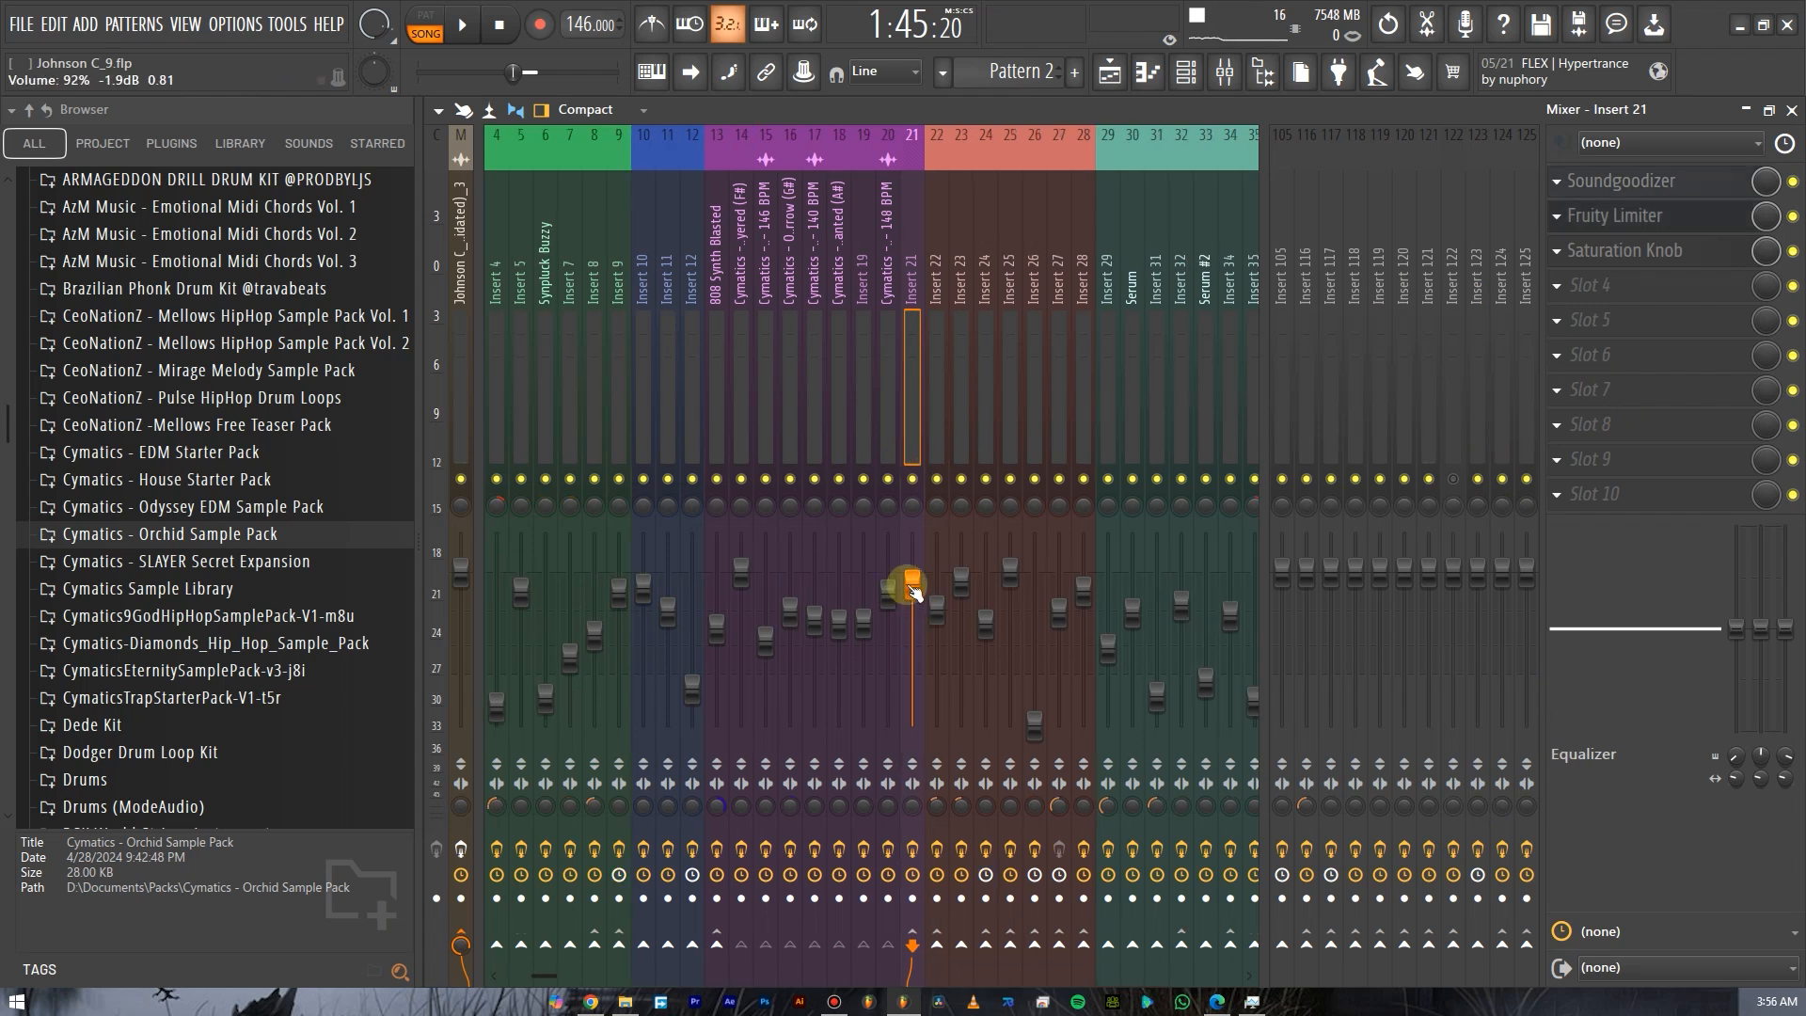
left_click_drag(919, 587, 887, 599)
left_click(888, 599)
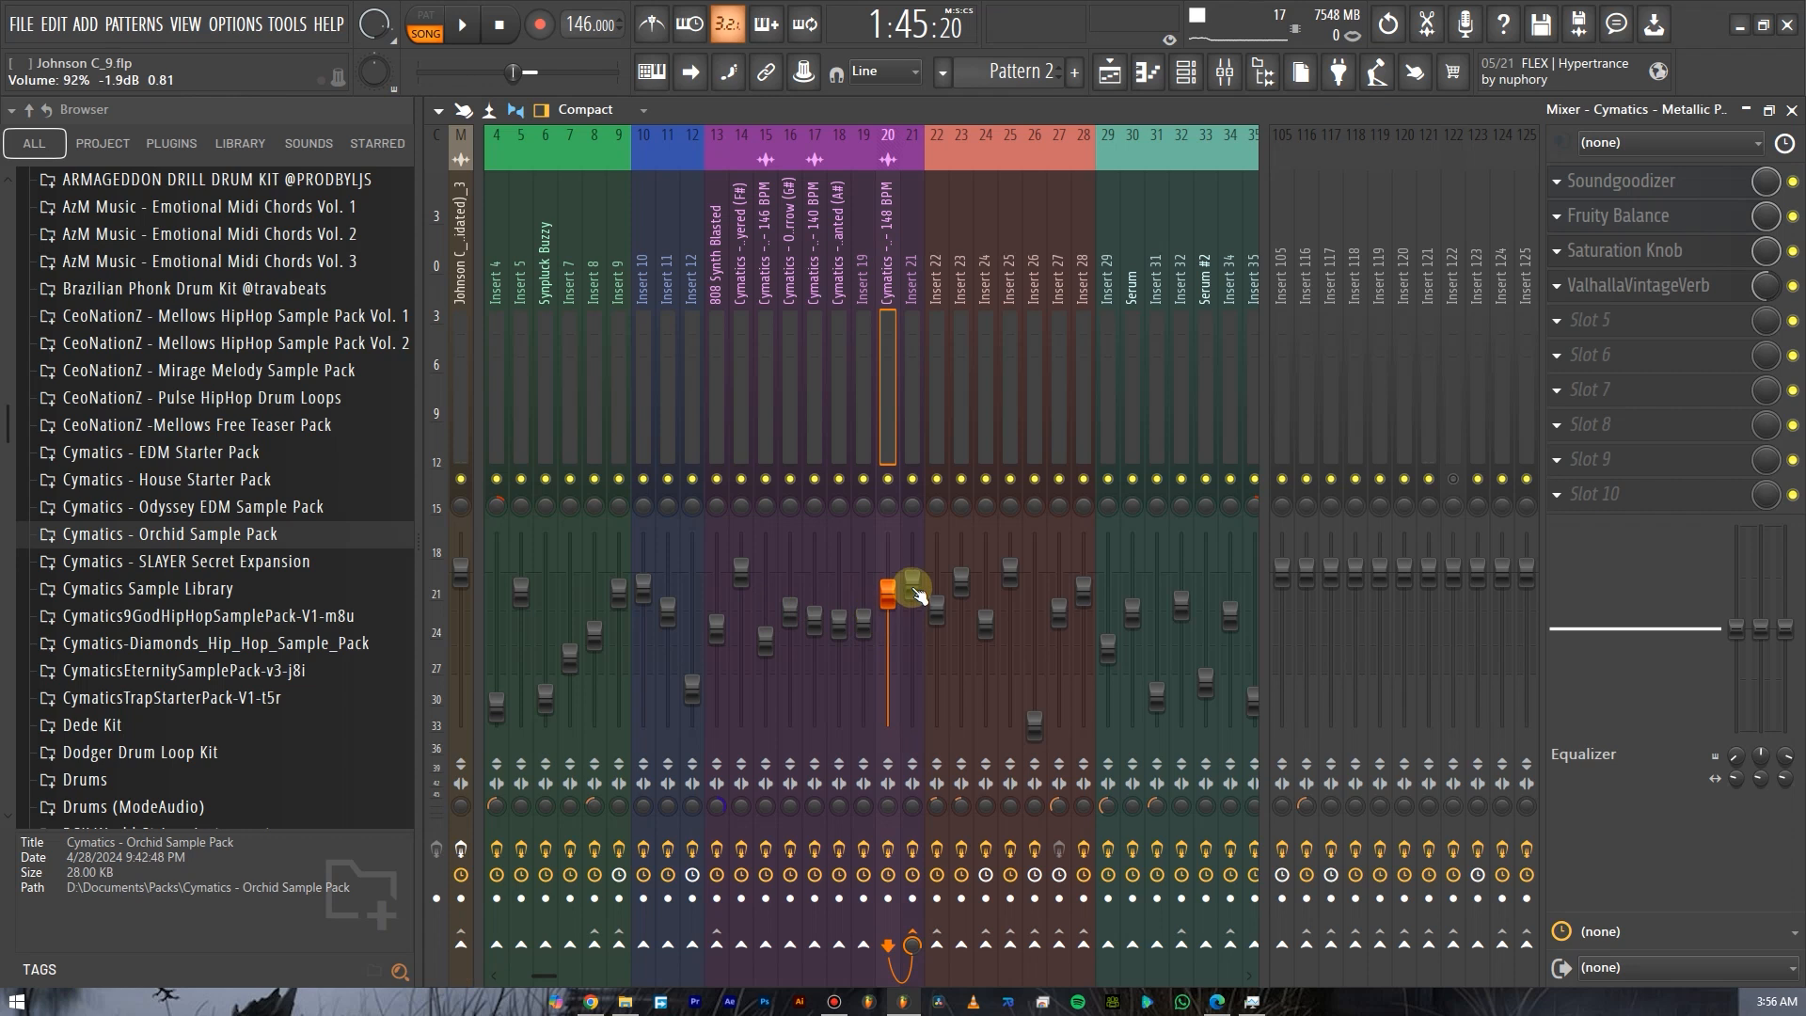
left_click_drag(918, 592, 919, 608)
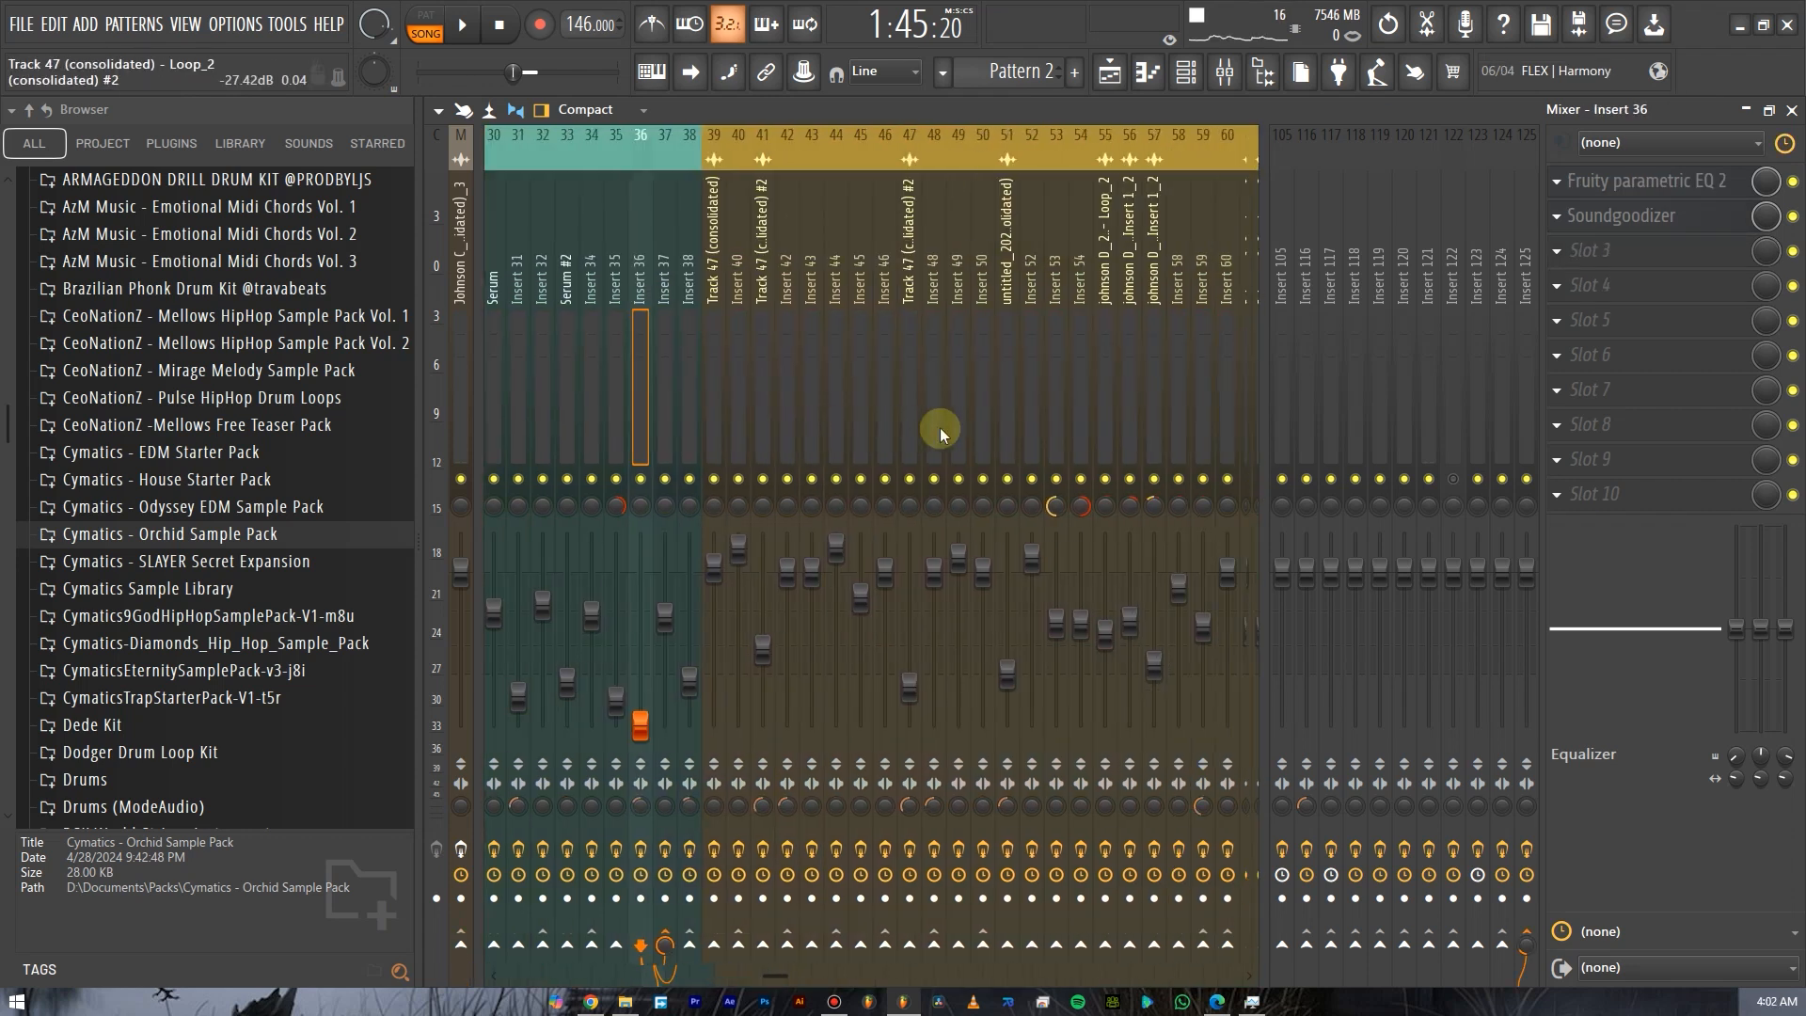
Scroll to the unused inserts around 96 to 101 and select Insert 96.
scroll(906, 408, "left", 4)
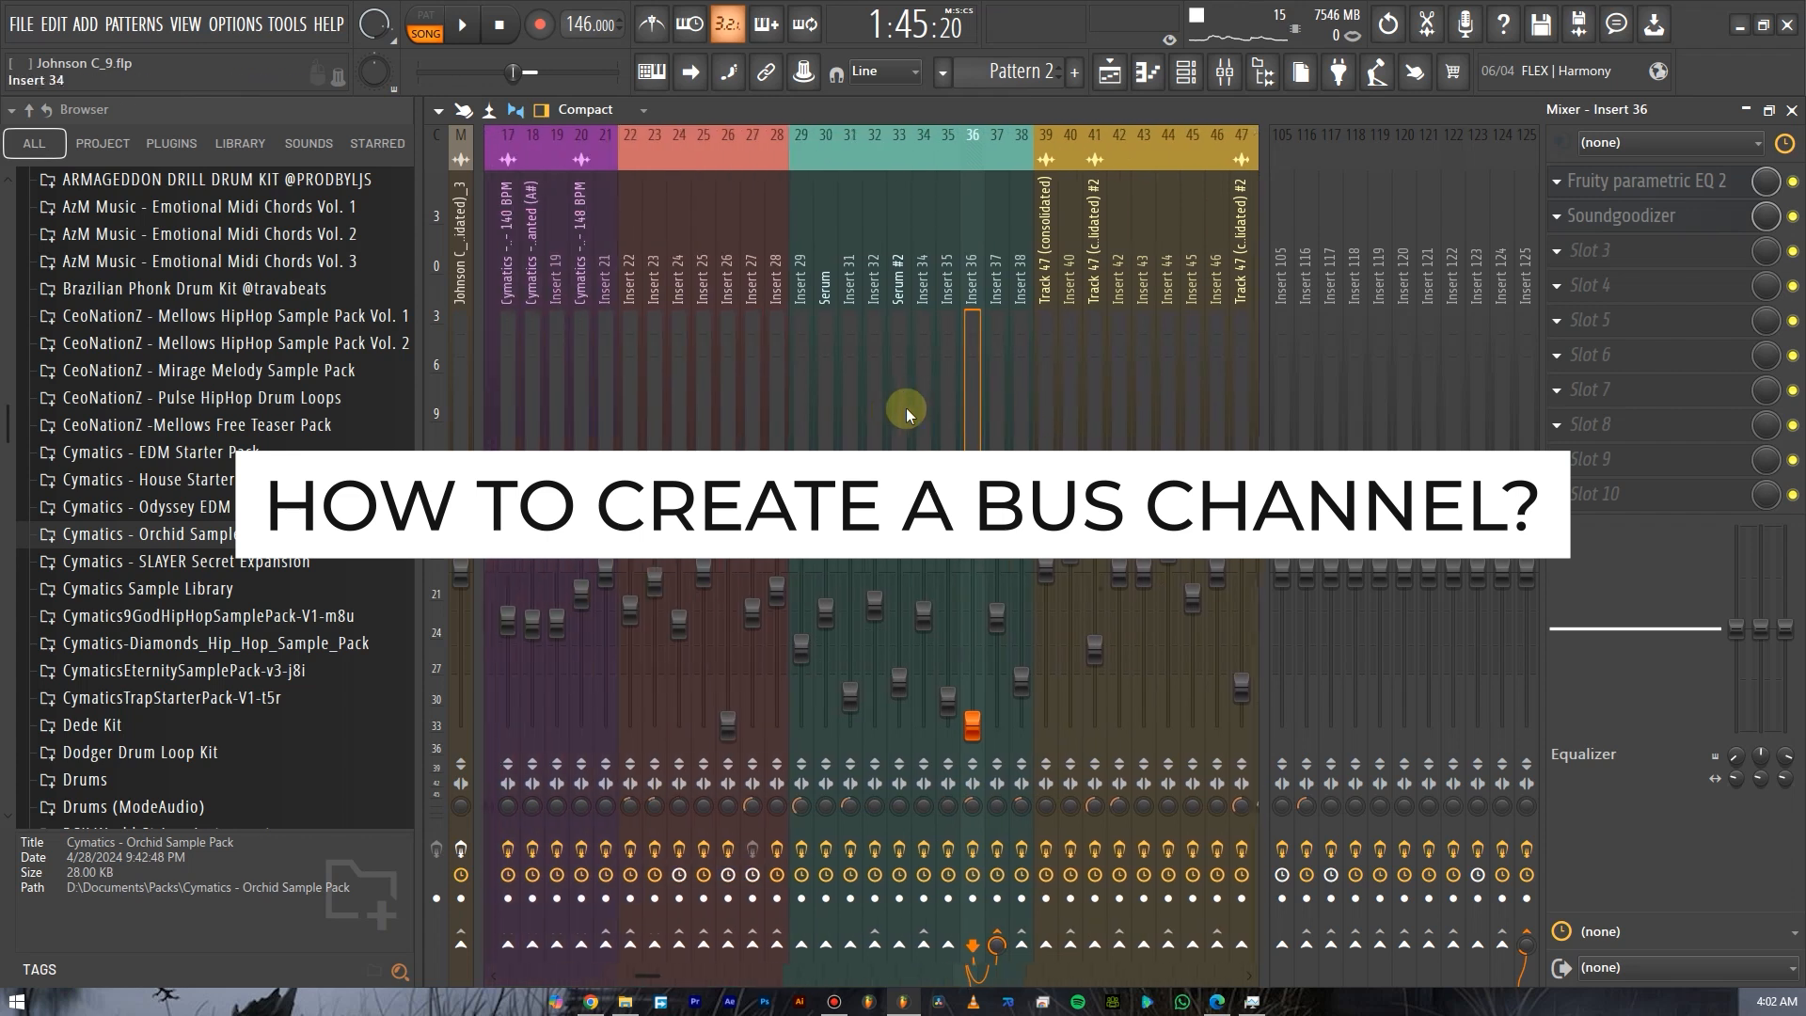
scroll(906, 408, "right", 15)
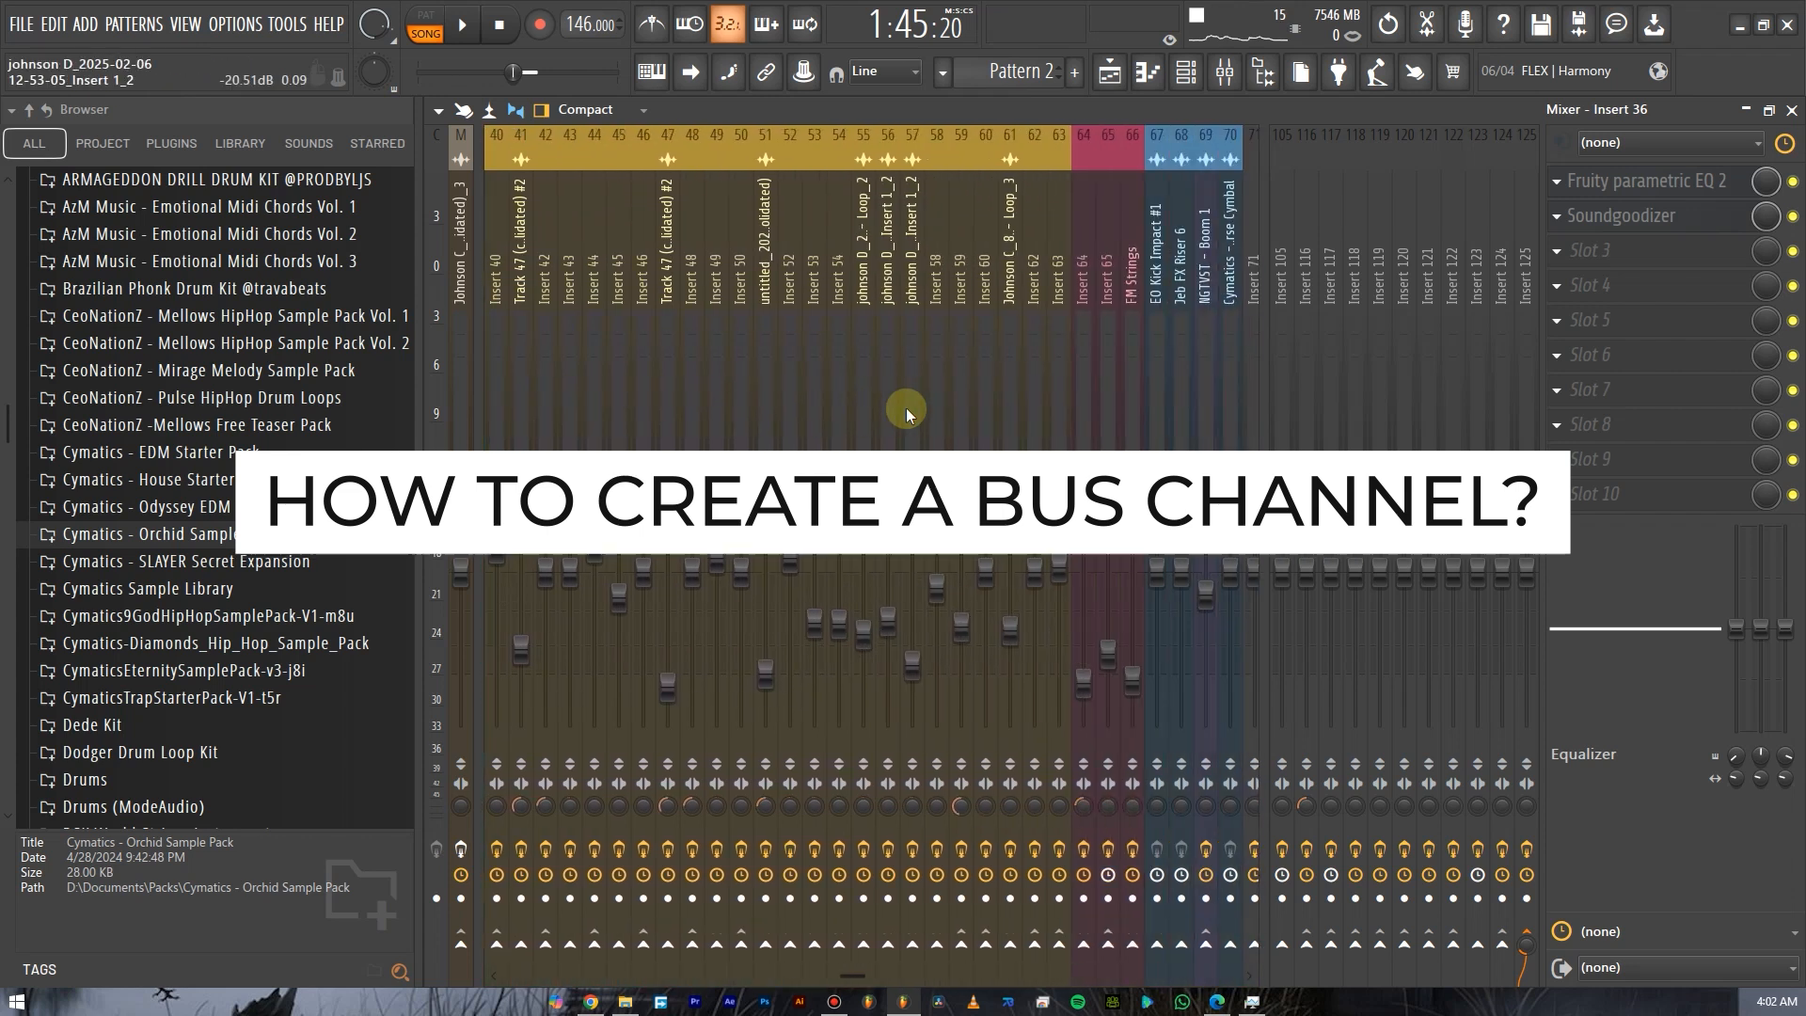
scroll(906, 408, "right", 9)
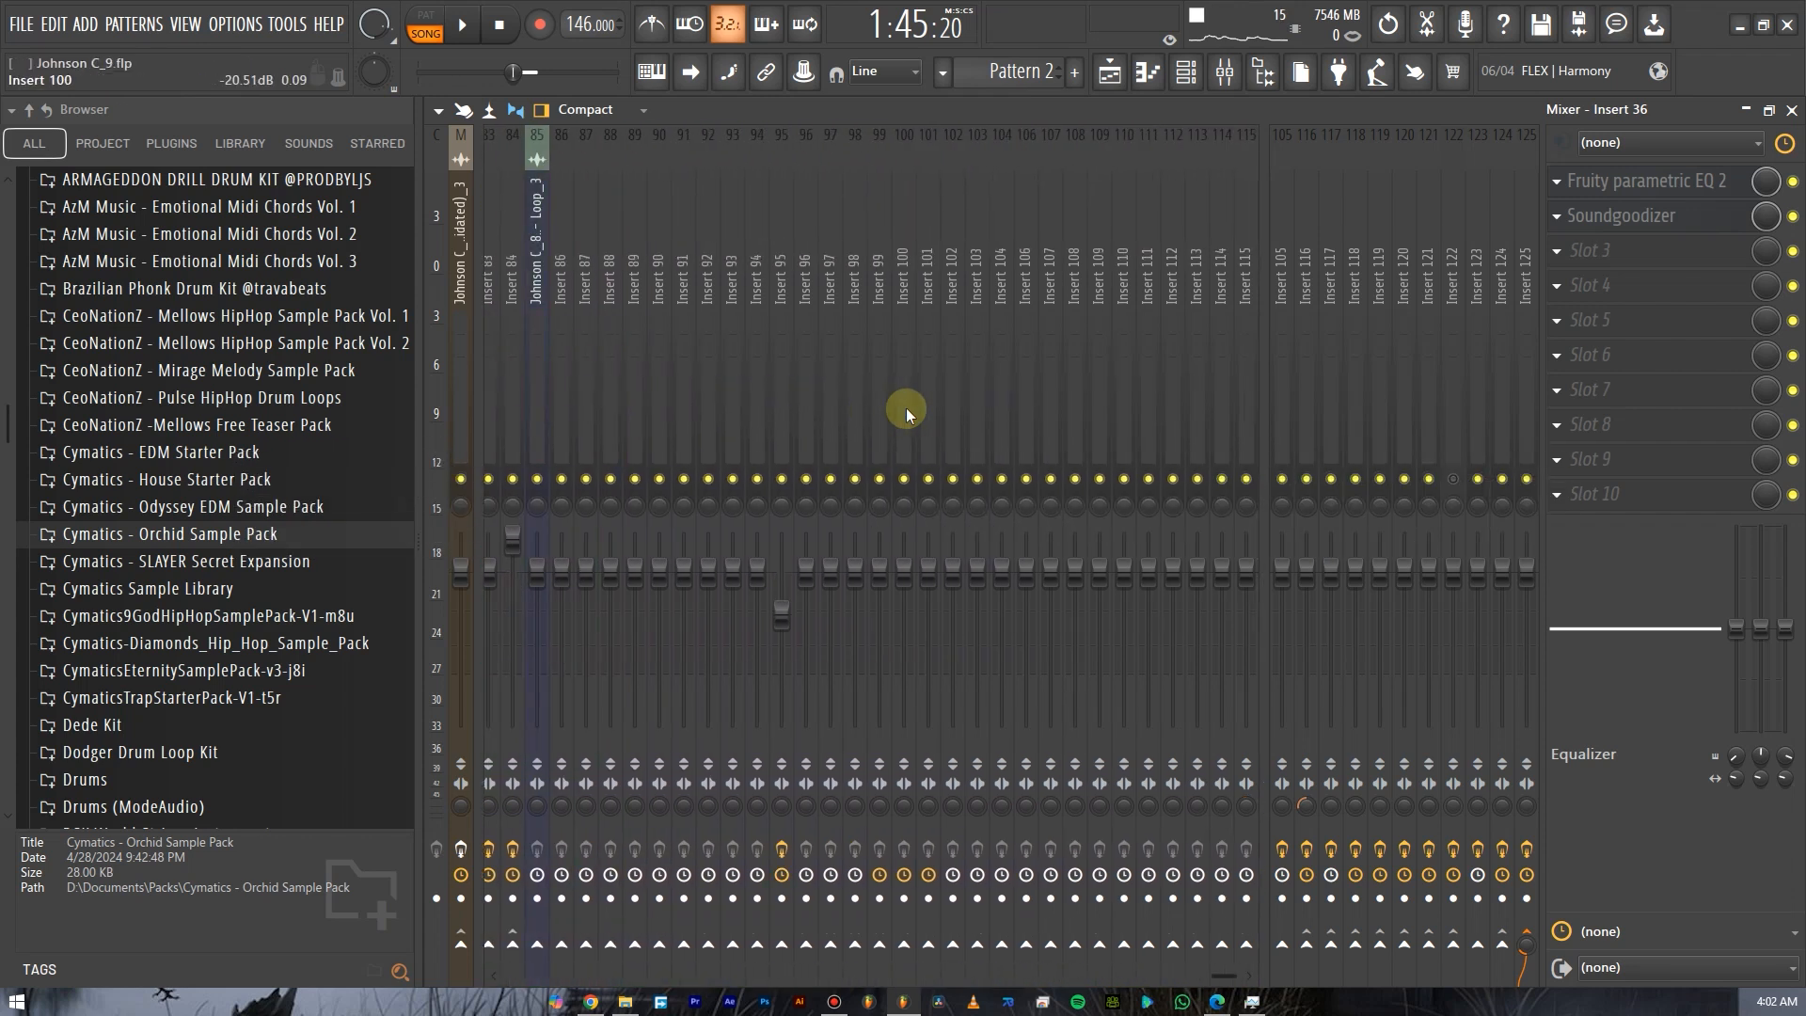
left_click(900, 399)
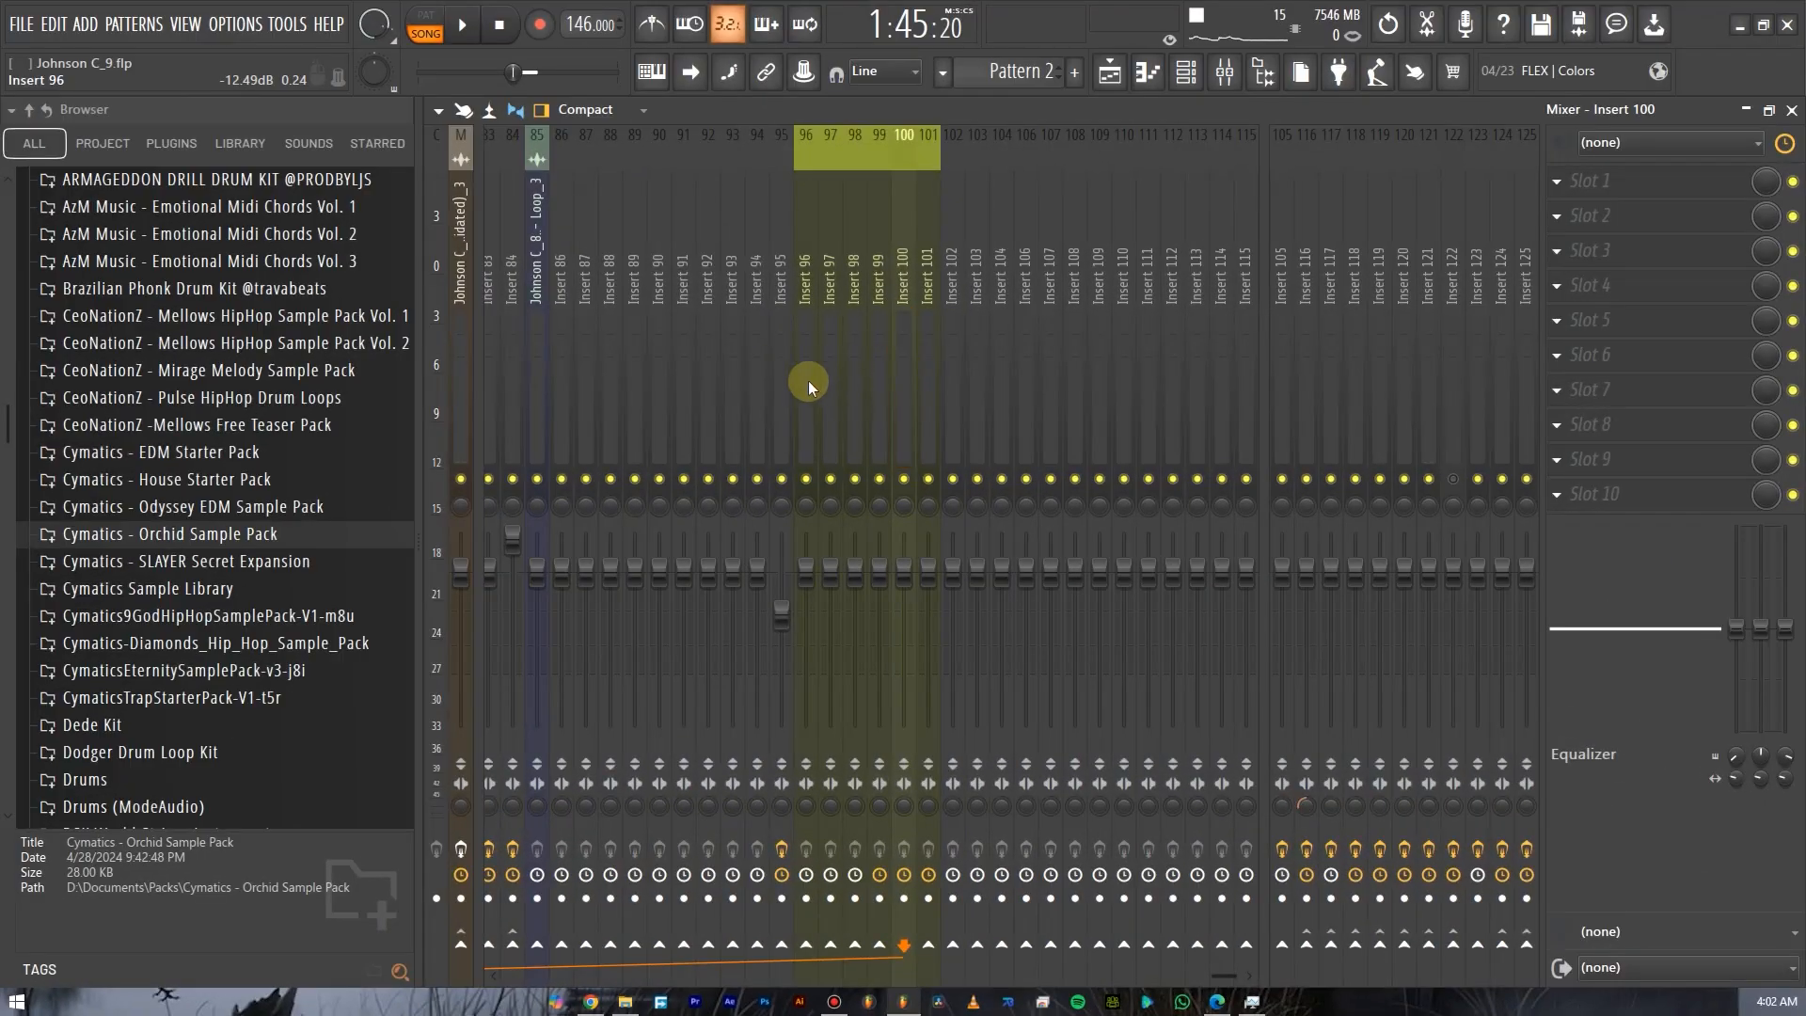
left_click_drag(809, 380, 849, 399)
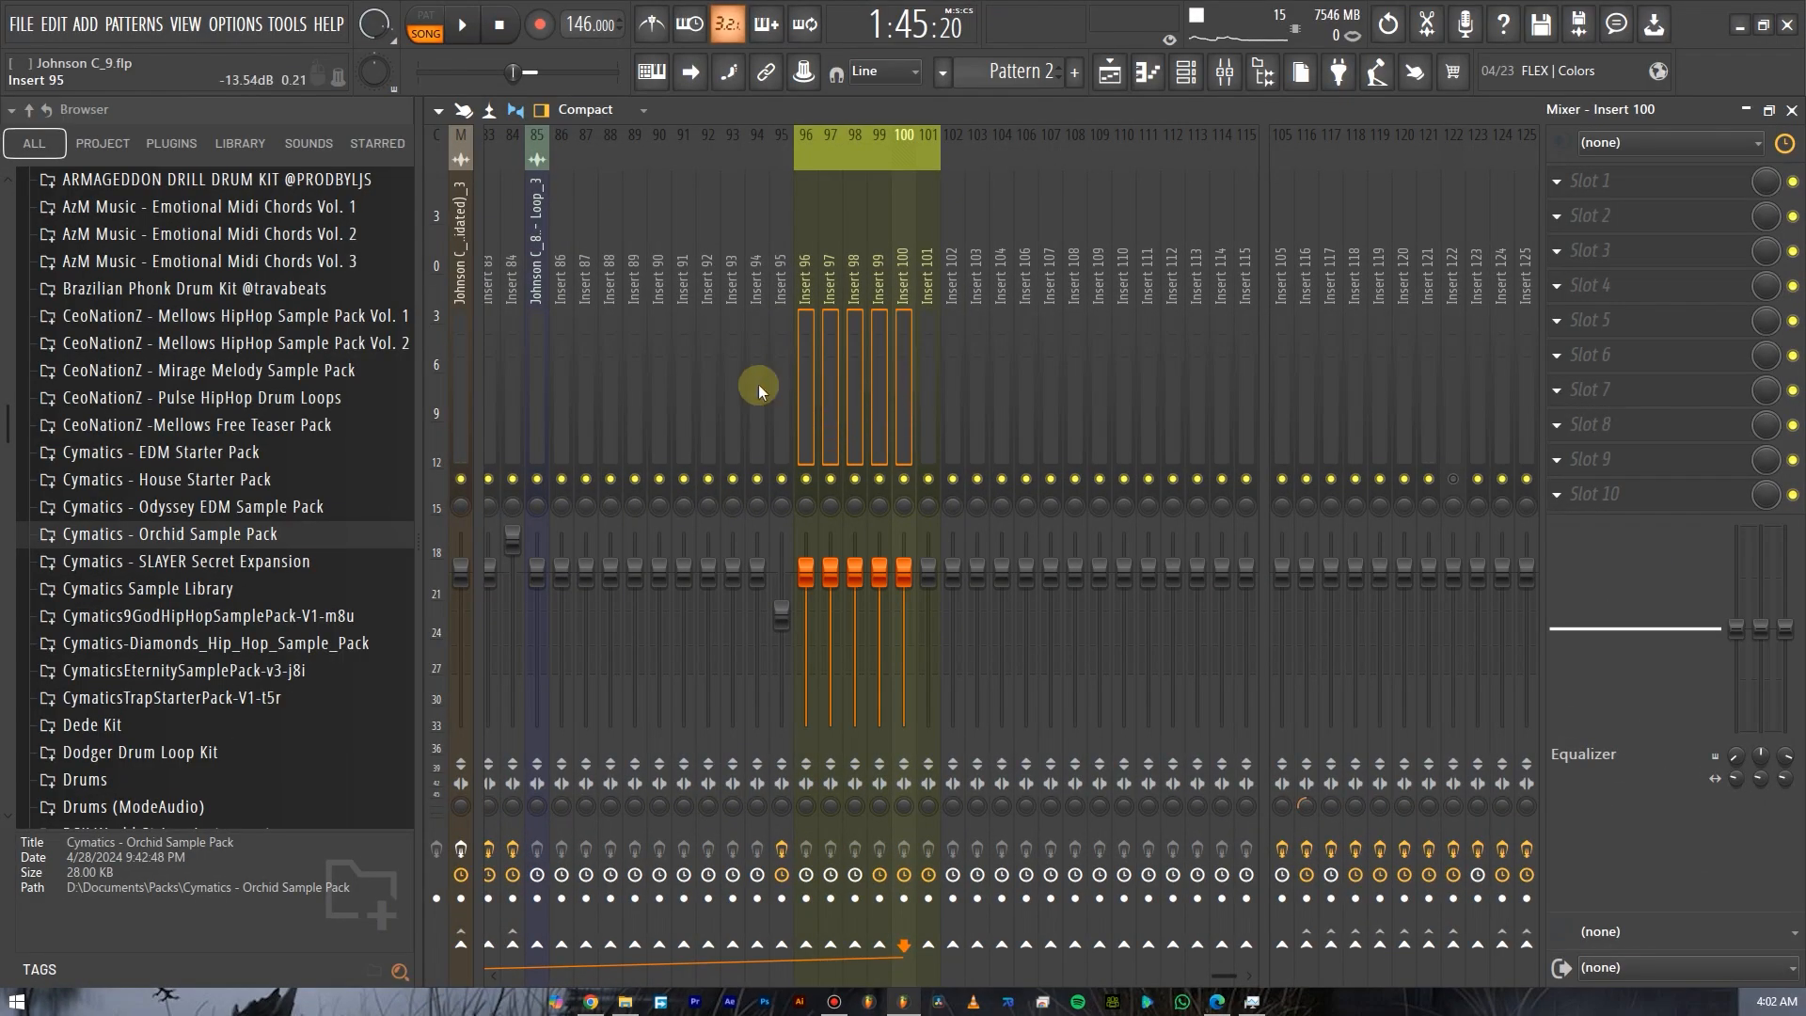
scroll(903, 385, "up", 4)
scroll(922, 391, "down", 4)
left_click(761, 408)
left_click(797, 414)
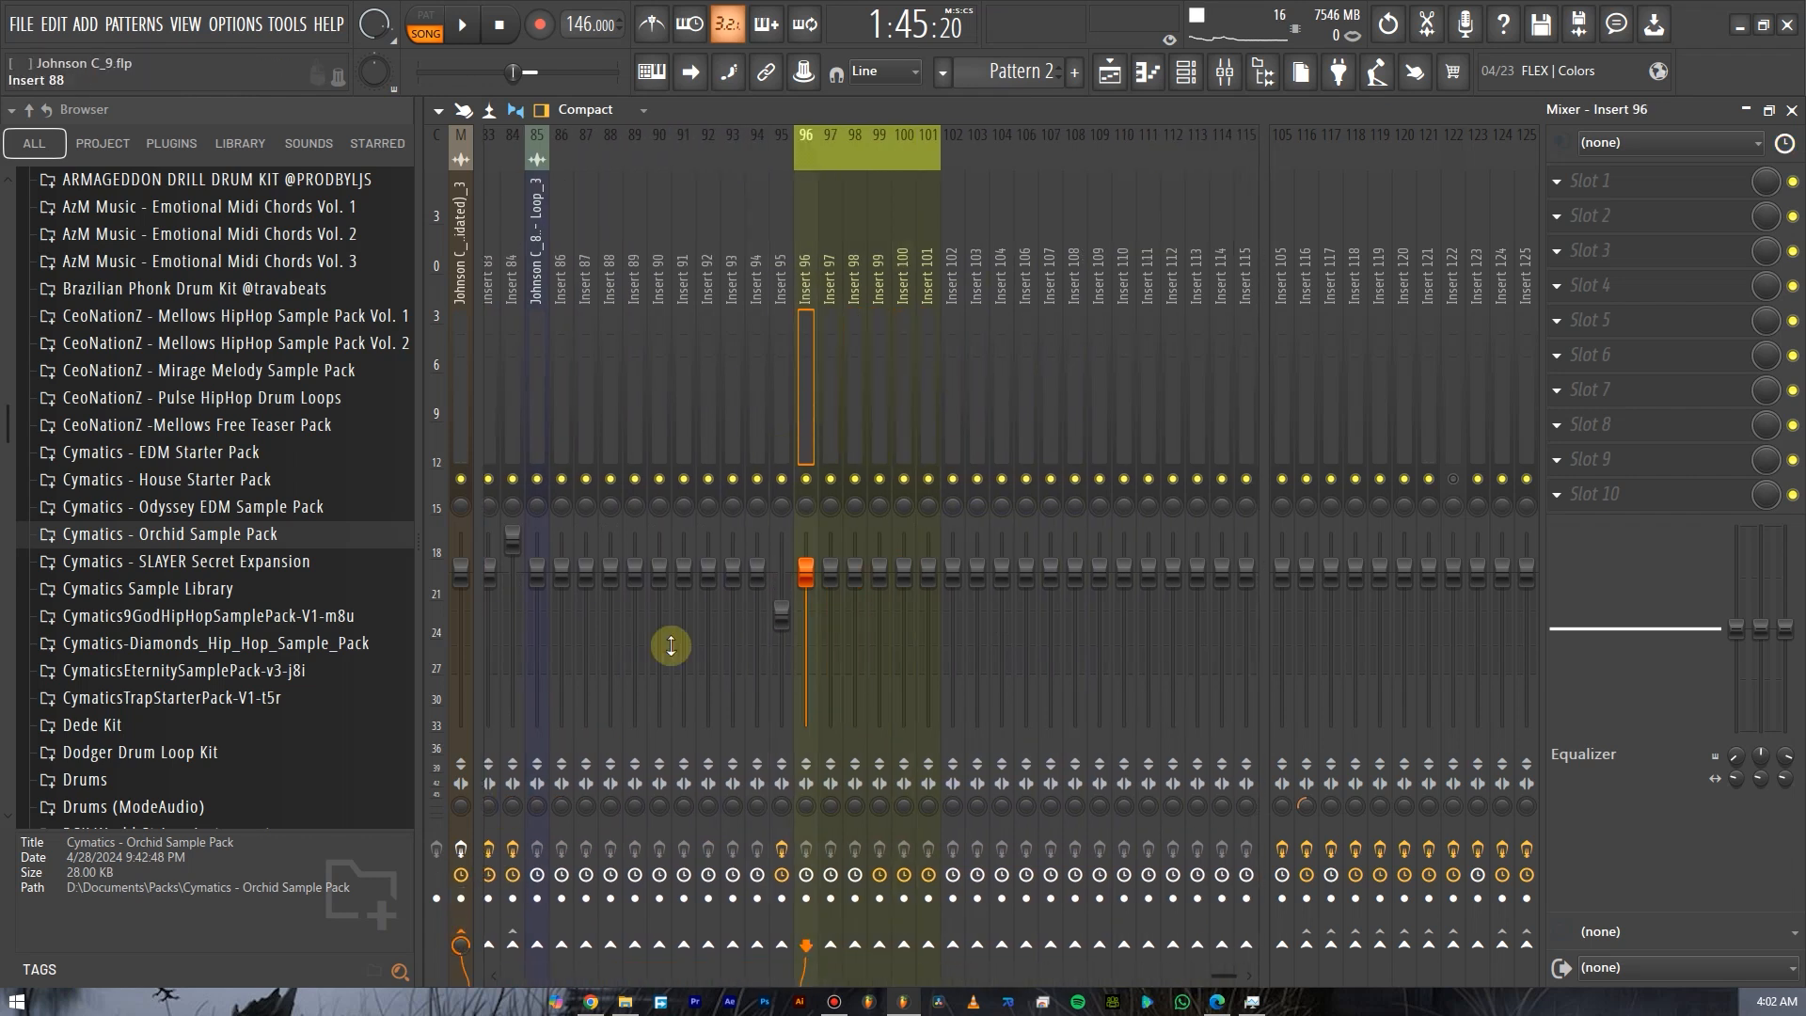
left_click(856, 407)
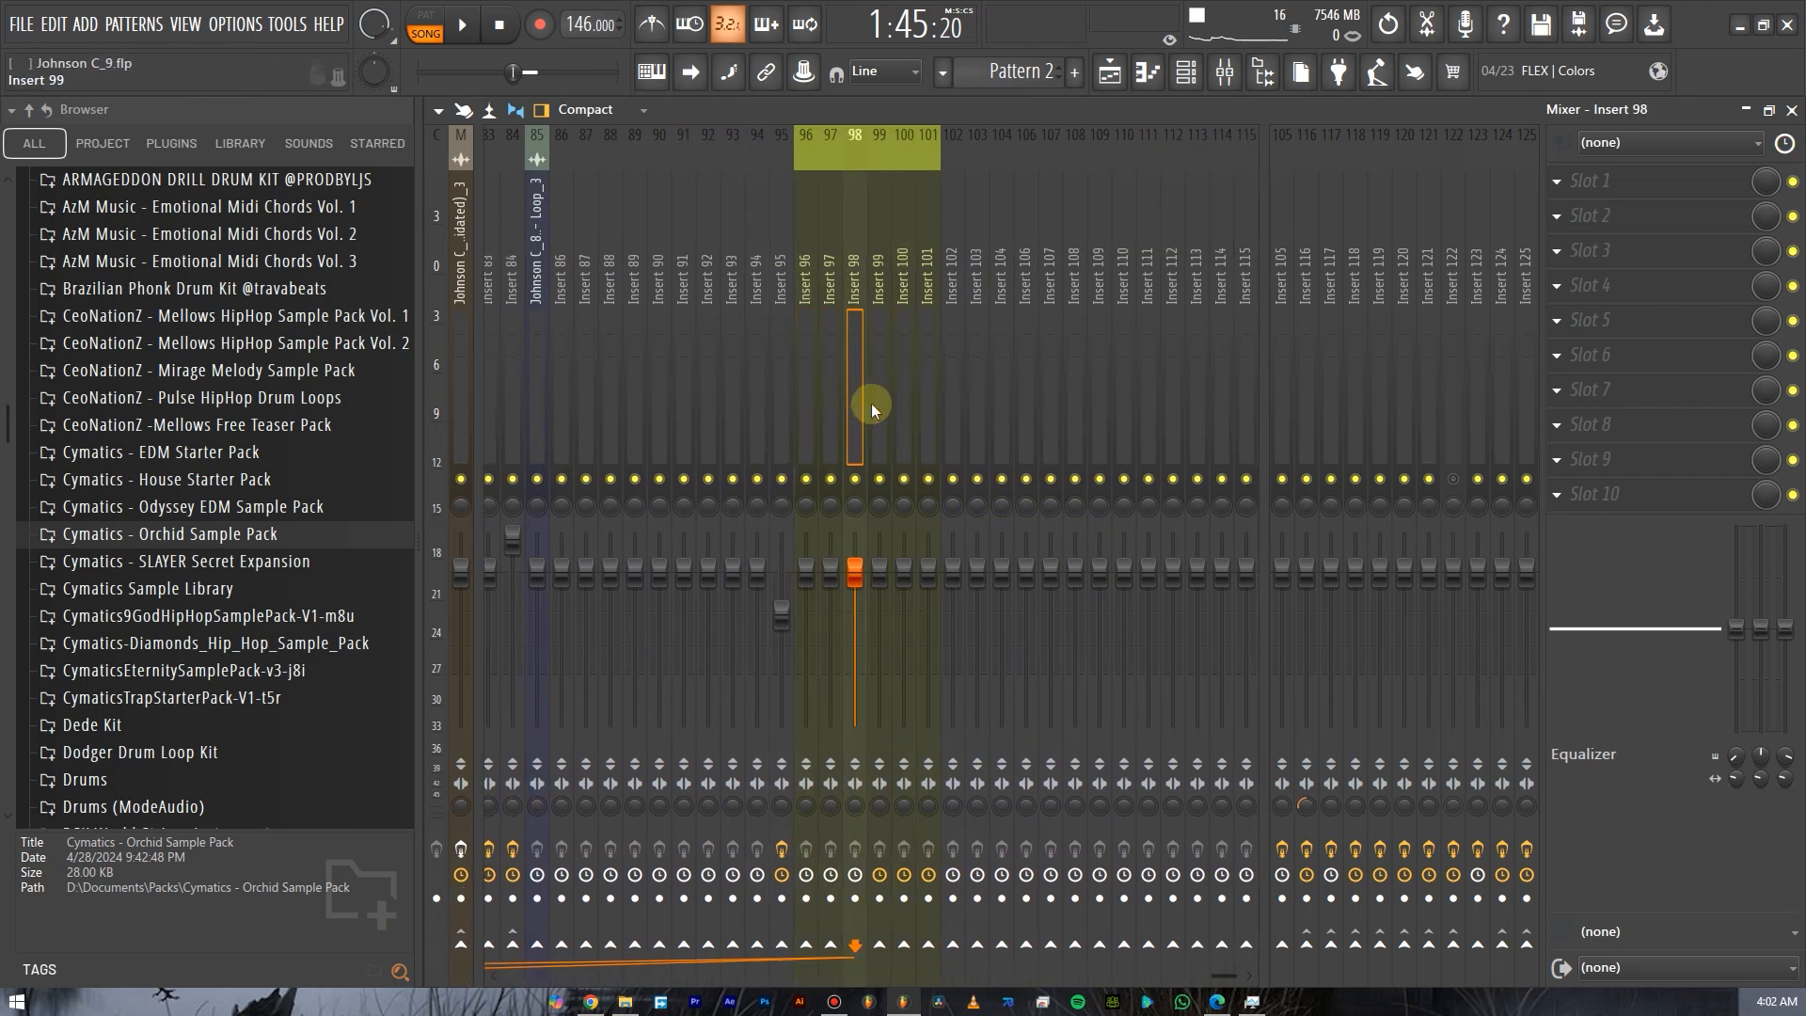
left_click(815, 423)
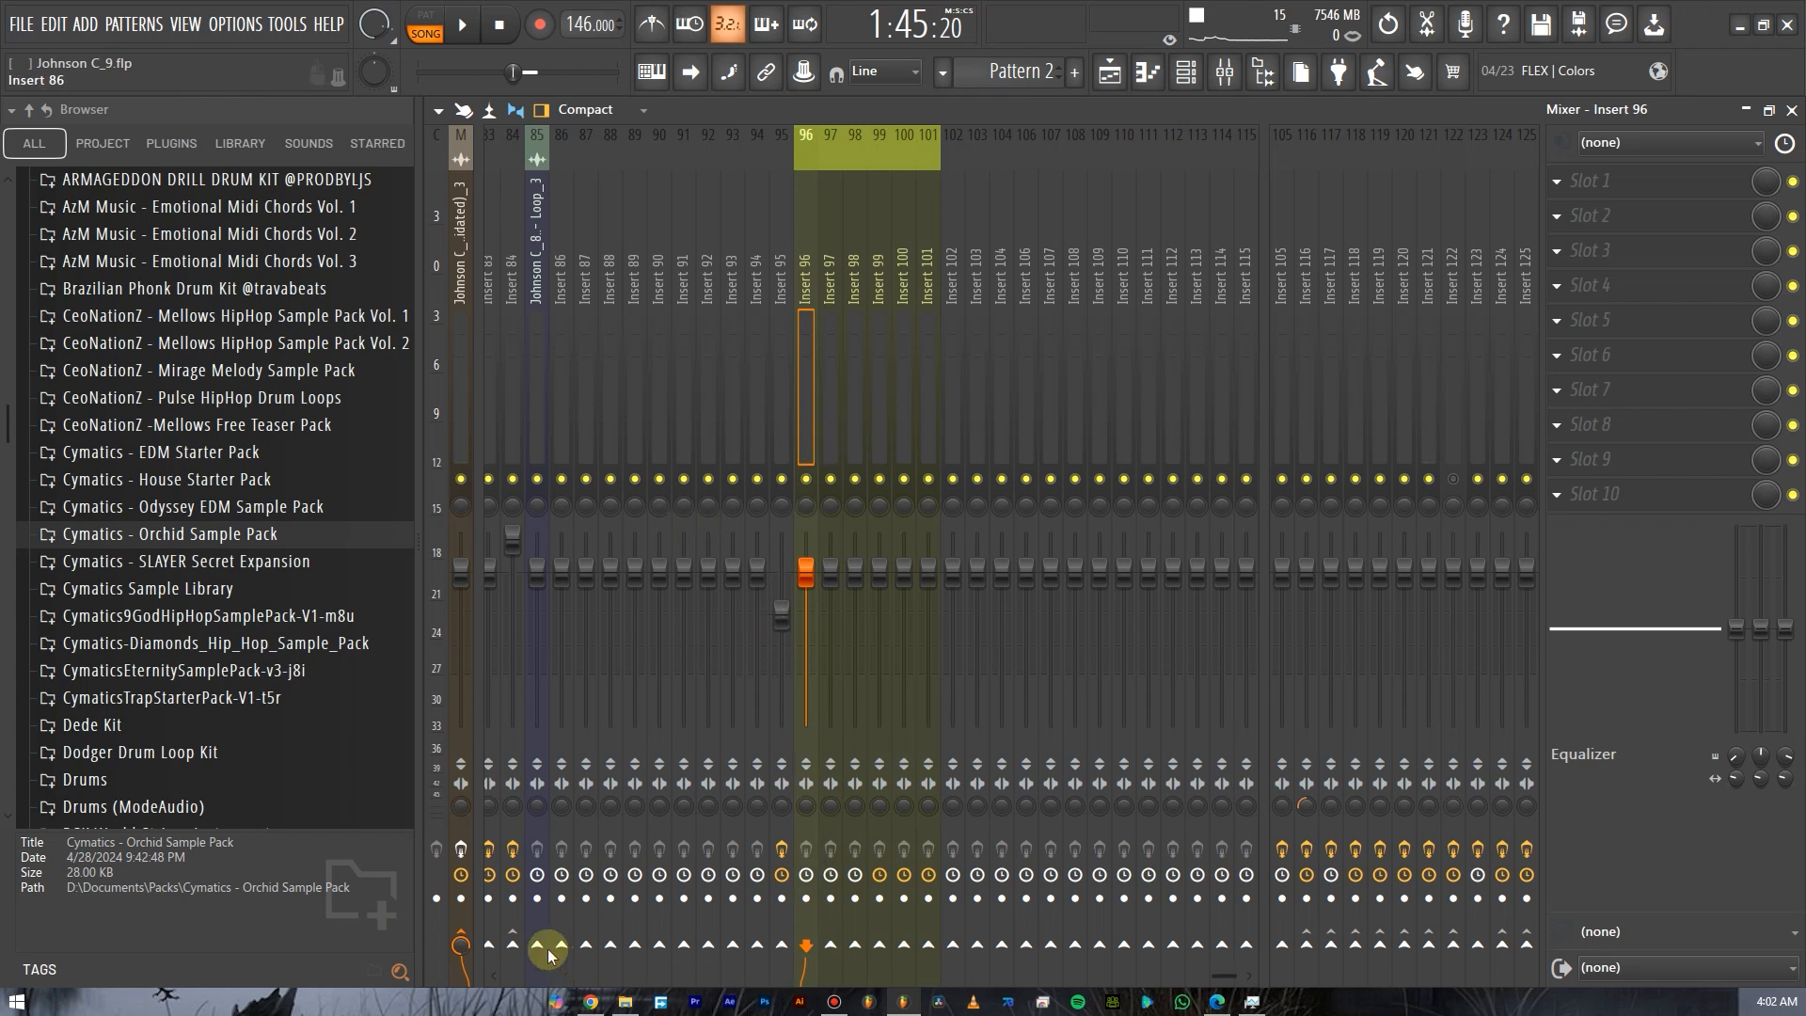
Send Insert 96 to Insert 101 and disconnect its send to the master.
left_click(463, 933)
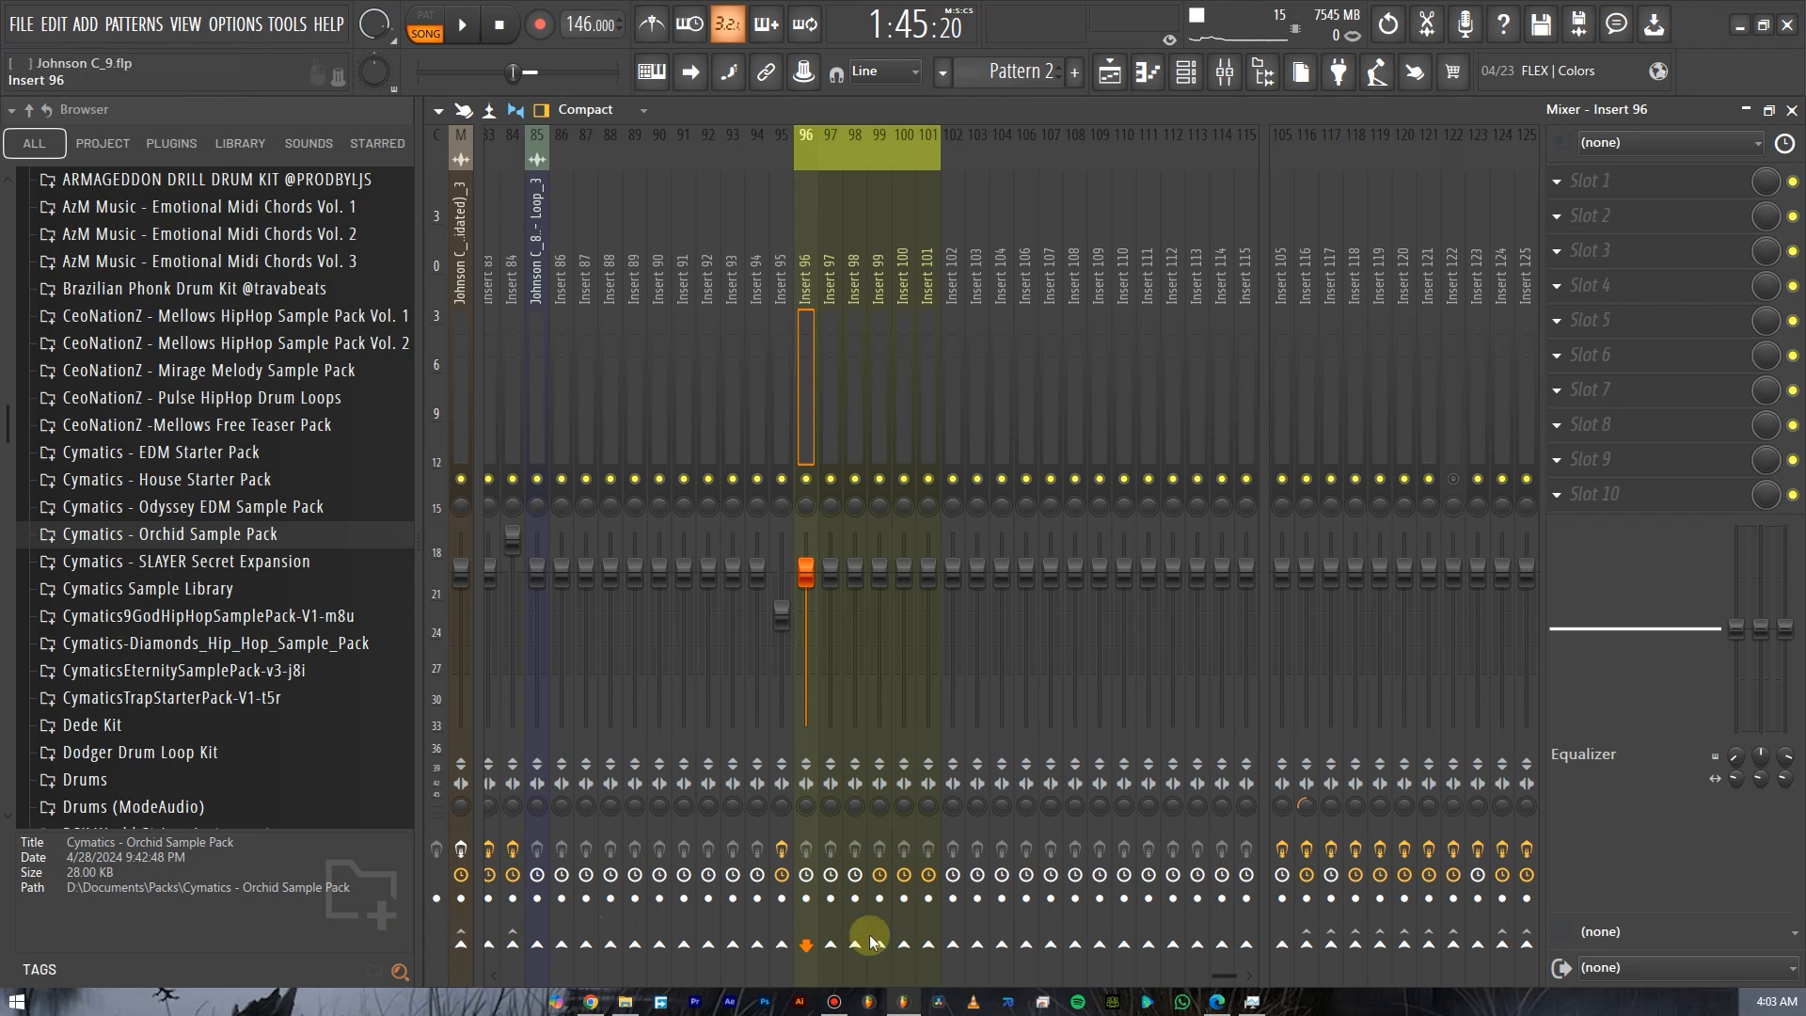
left_click(926, 943)
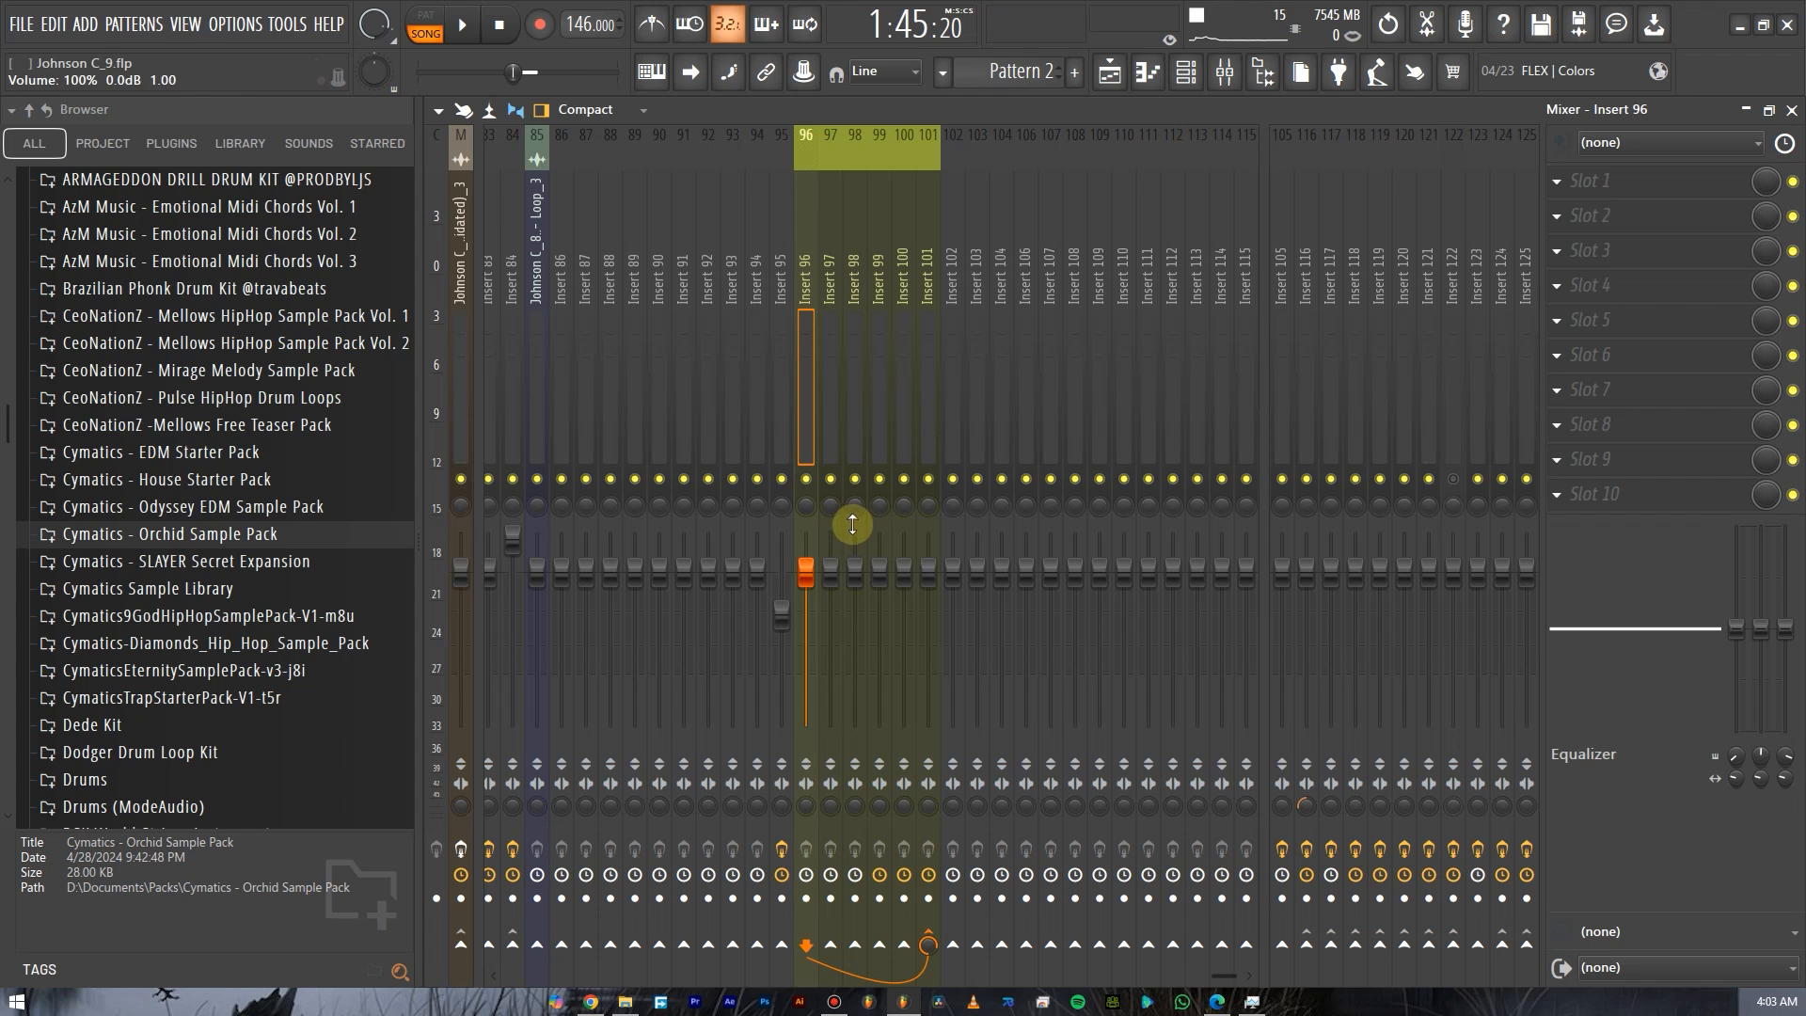
left_click(927, 944)
left_click(463, 945)
Add Inserts 97 to 100 to the selection and route them only to Insert 101.
left_click(829, 426, "ctrl")
left_click(864, 429, "ctrl")
left_click(883, 431, "ctrl")
left_click(907, 432, "ctrl")
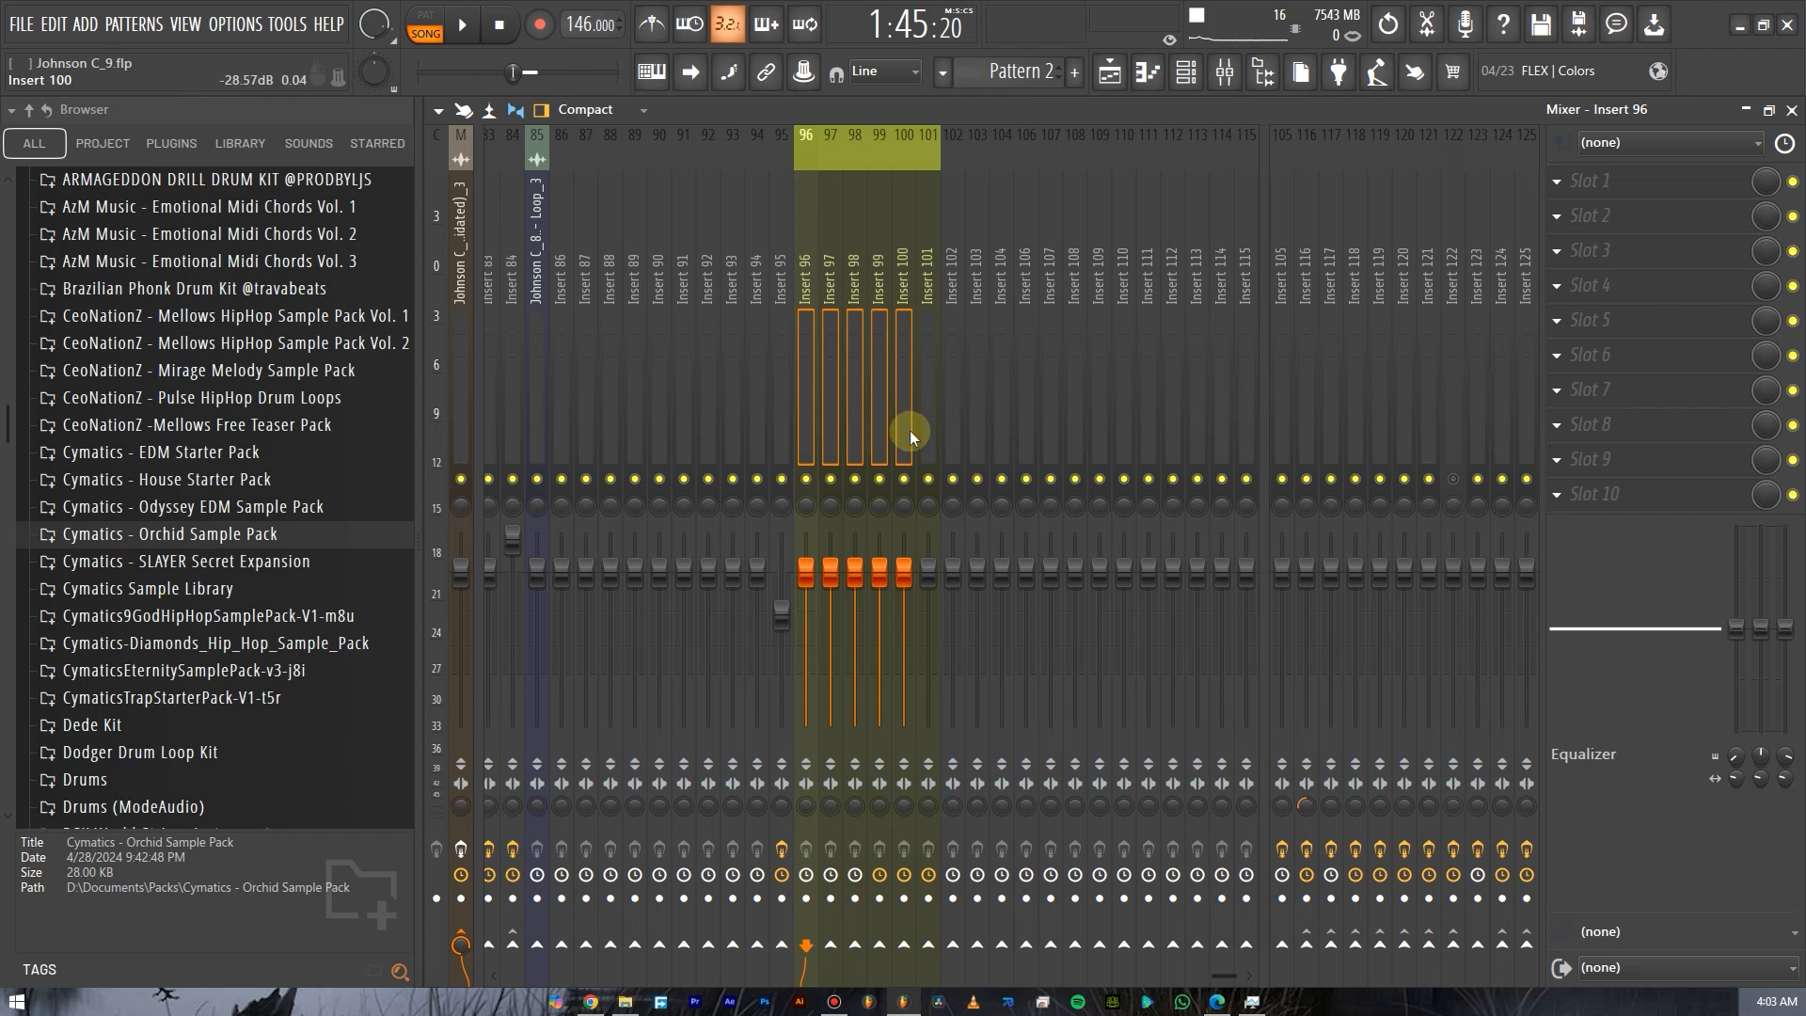
right_click(931, 944)
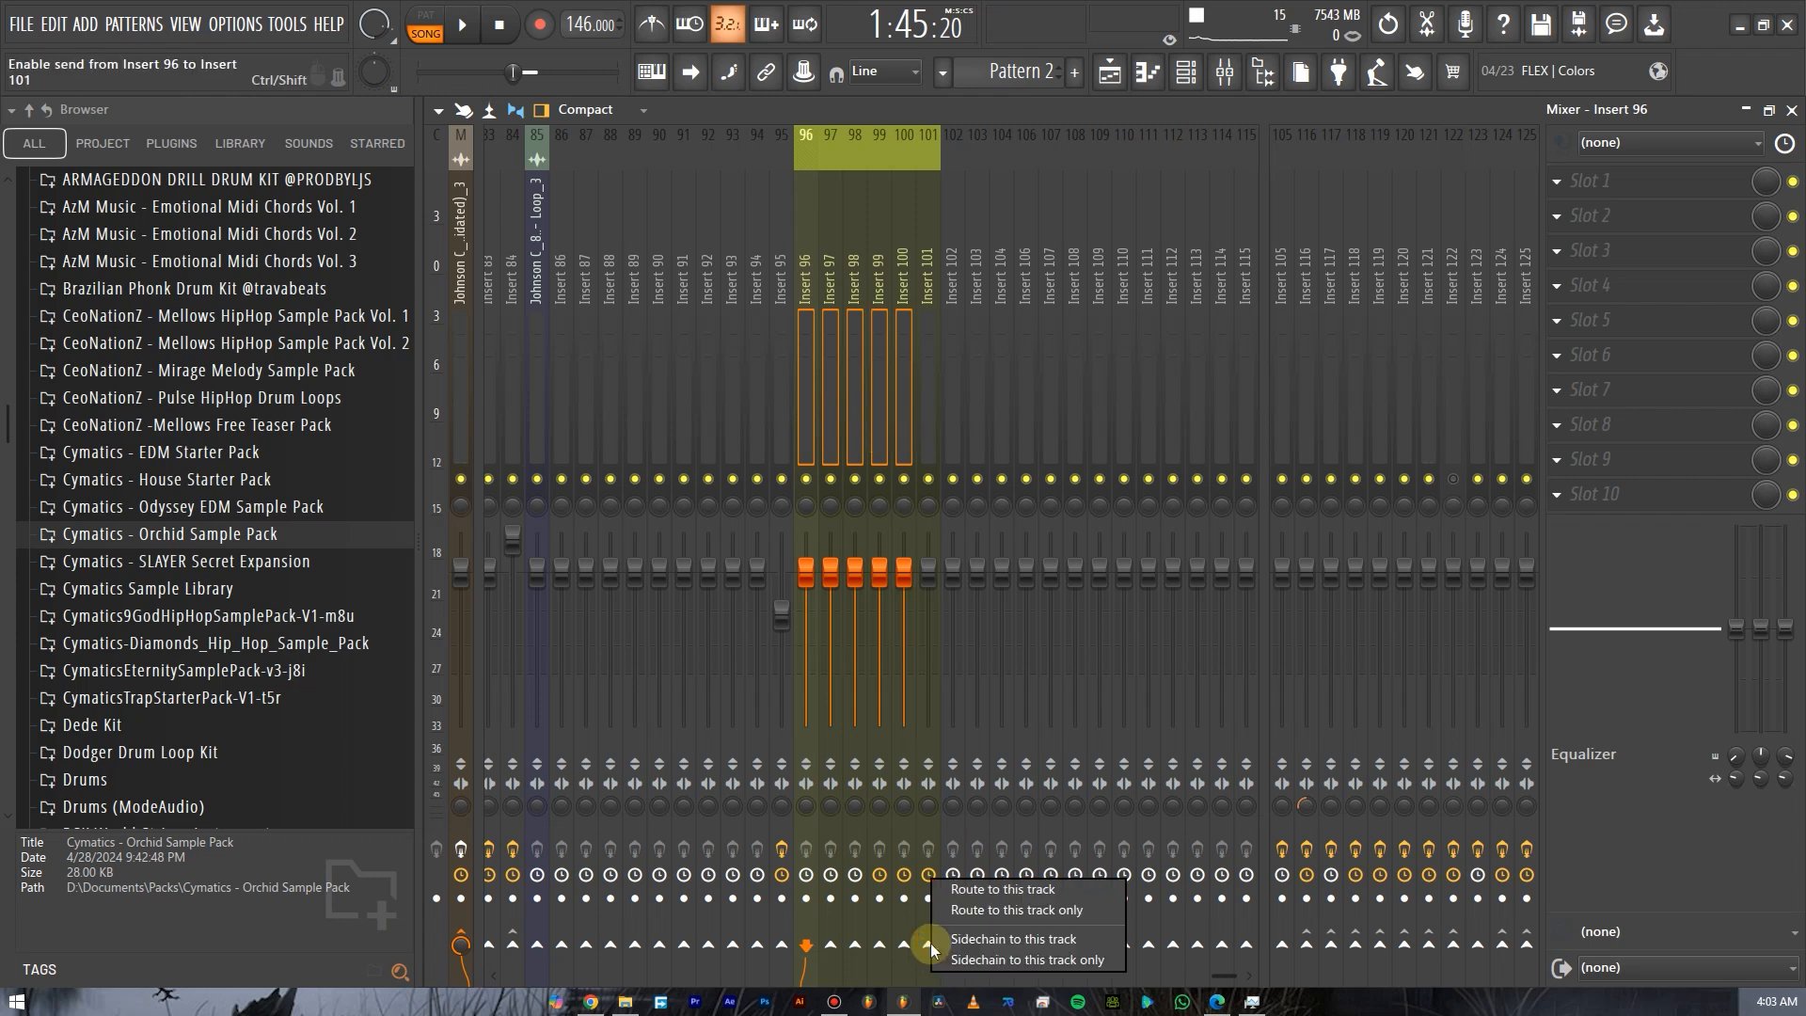
left_click(995, 911)
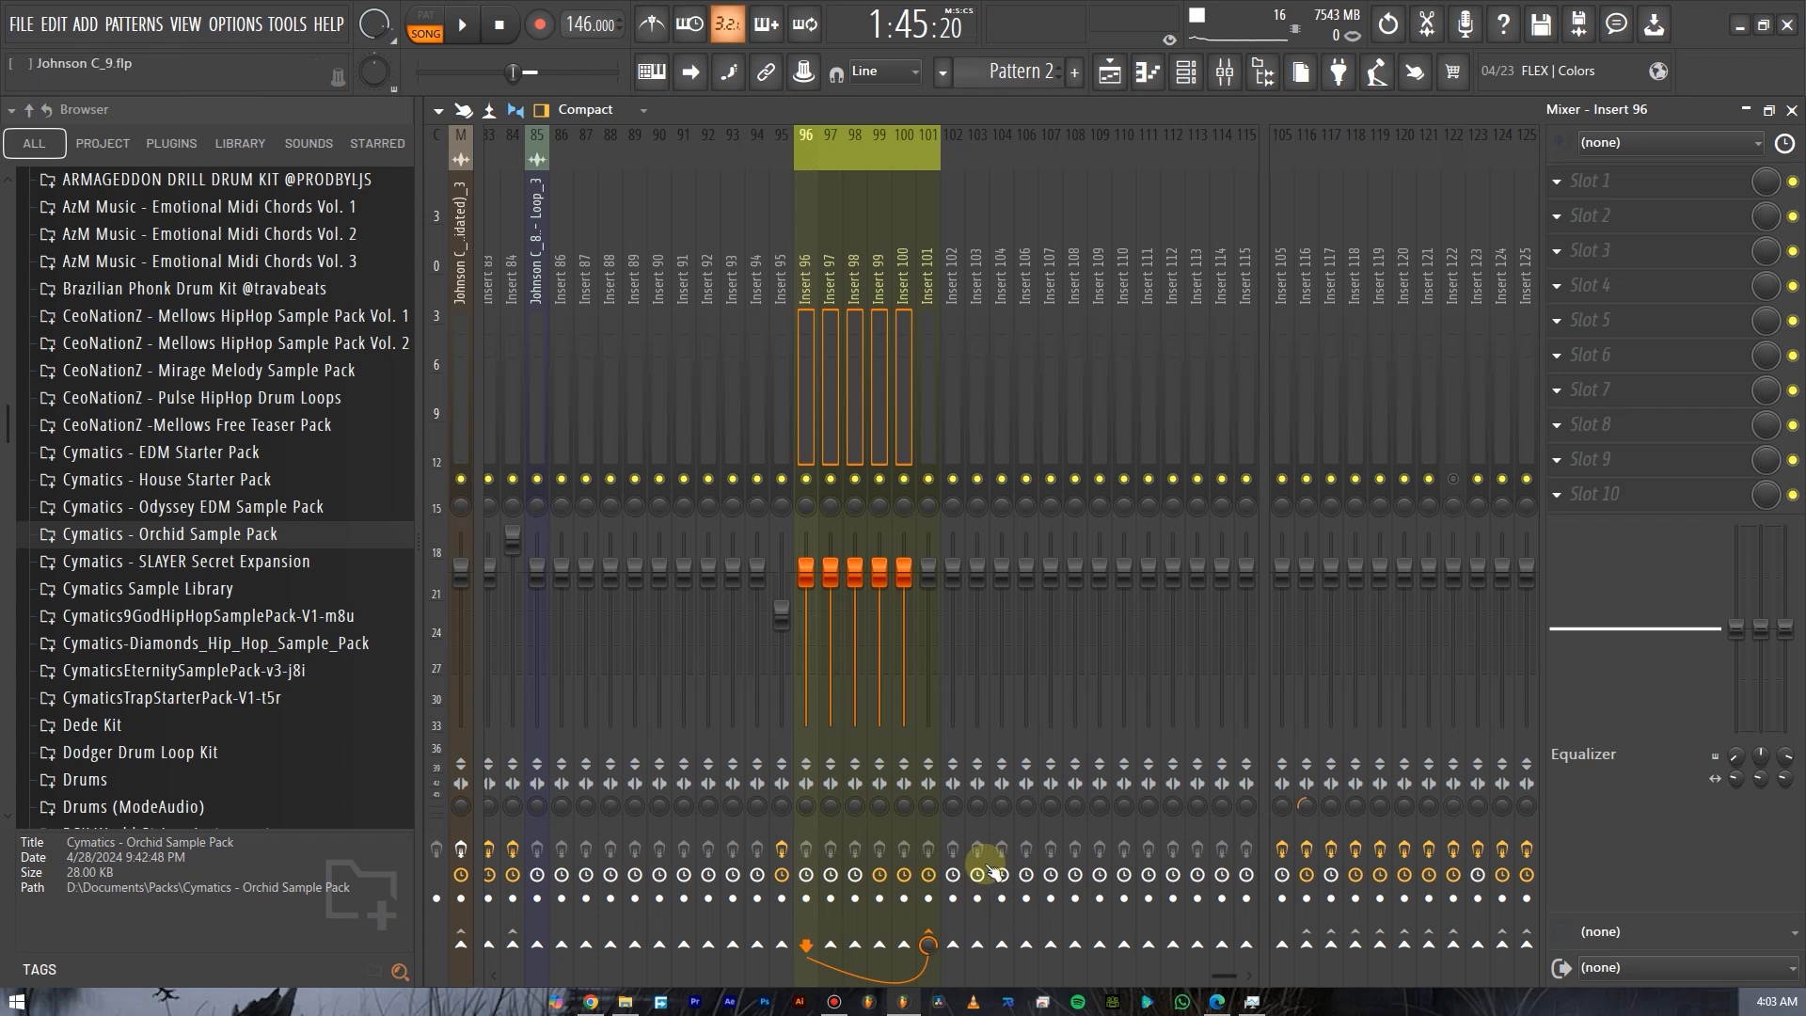
Select Inserts 96 through 100 one at a time to review where each one's output is routed.
left_click(761, 461)
mouse_move(806, 433)
left_mouse_down()
mouse_move(906, 438)
mouse_move(798, 442)
left_mouse_up()
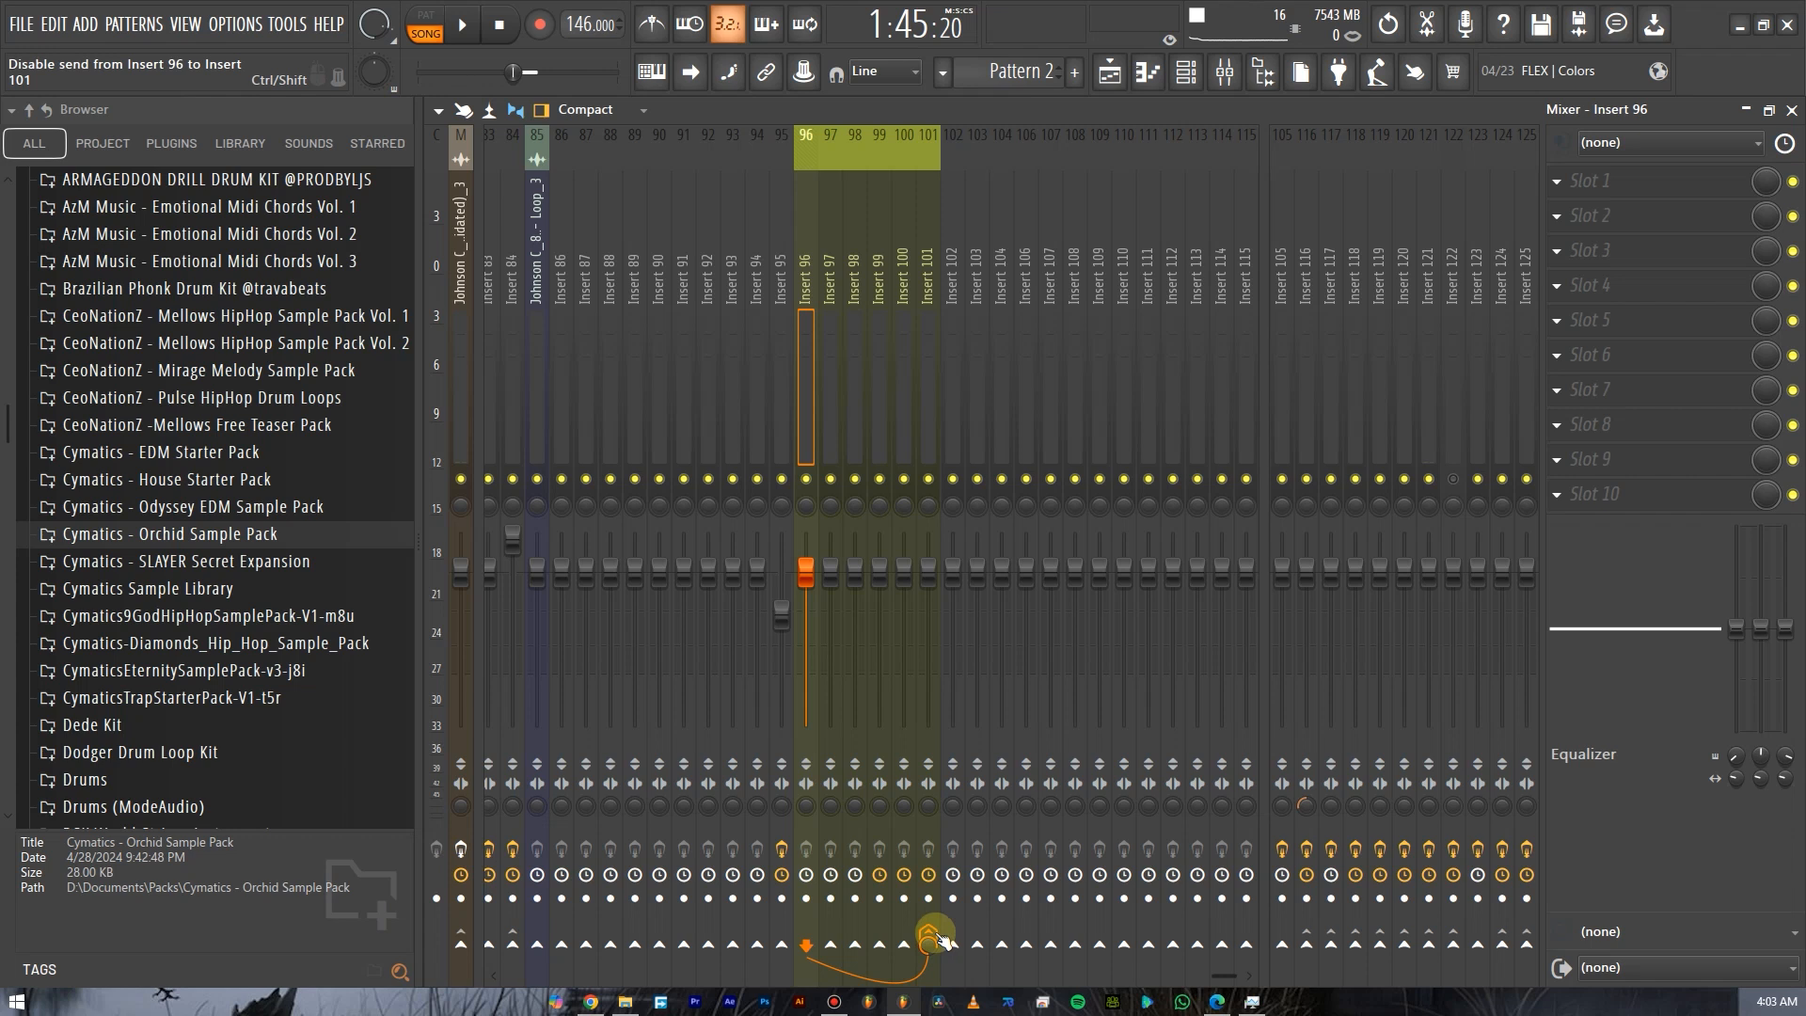
left_click_drag(834, 364, 880, 380)
left_click(911, 382)
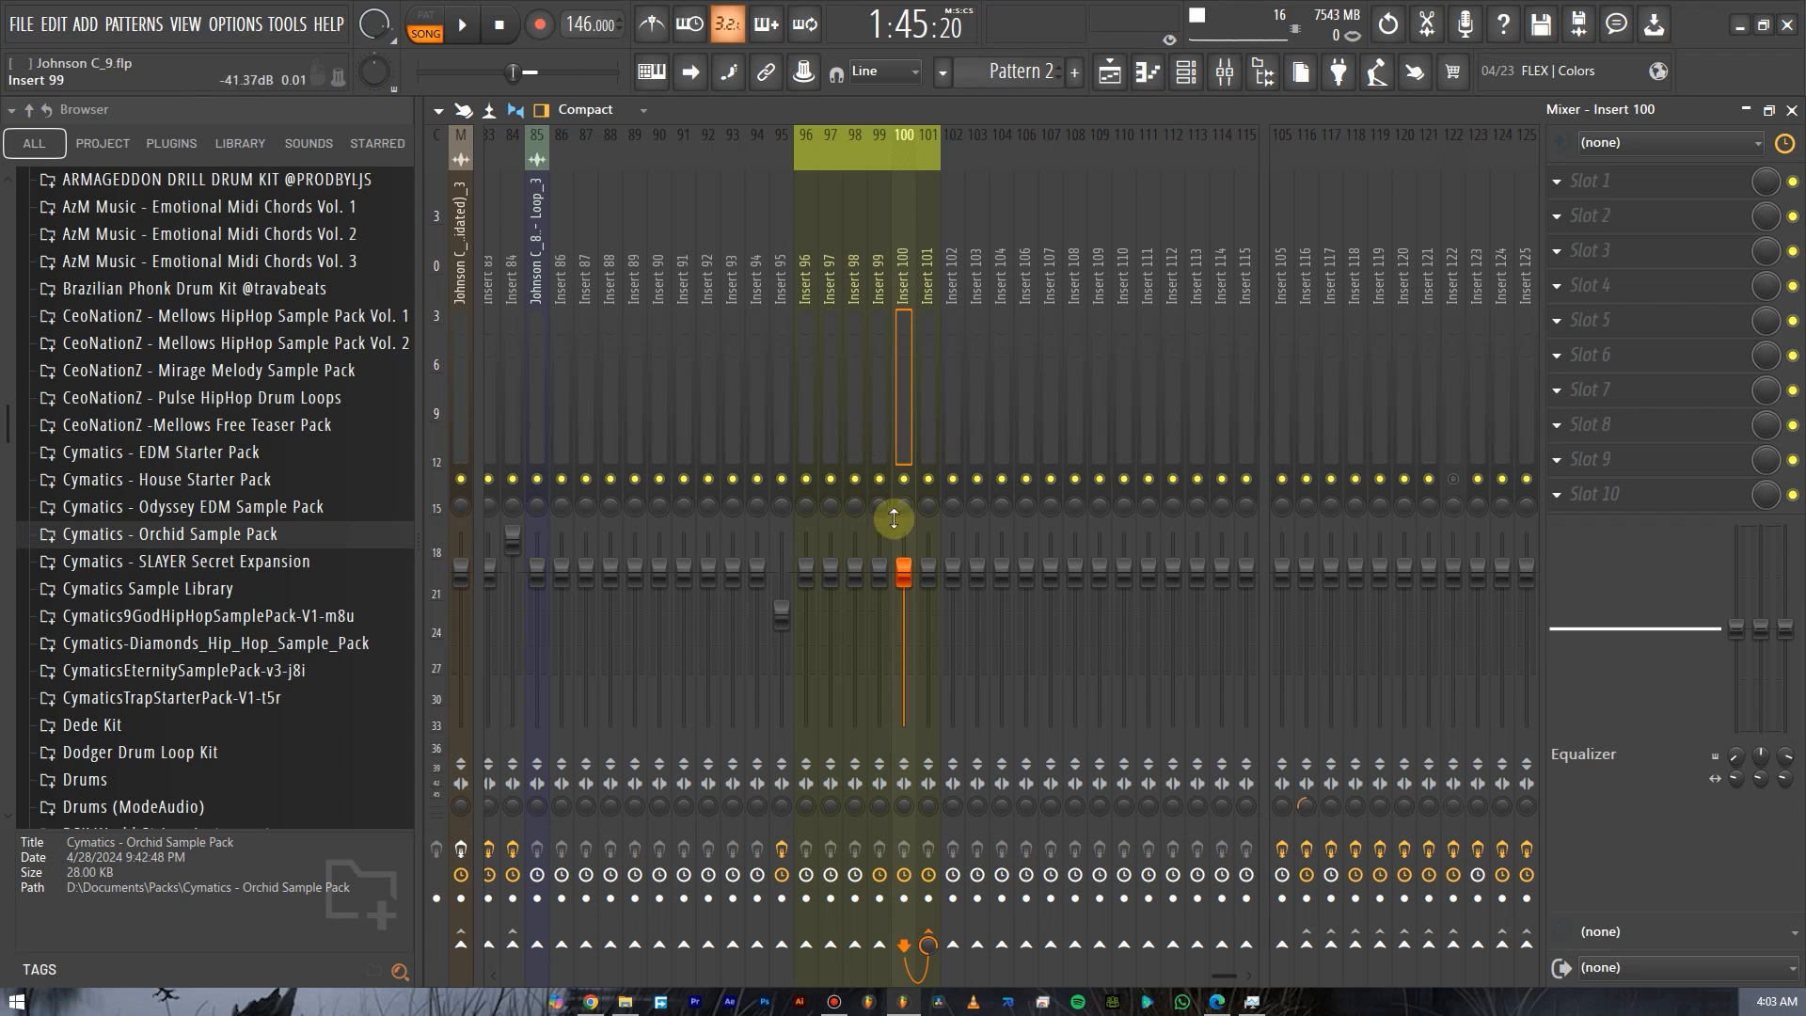
left_click(872, 395)
left_click(837, 408)
left_click(851, 412)
left_click(816, 414)
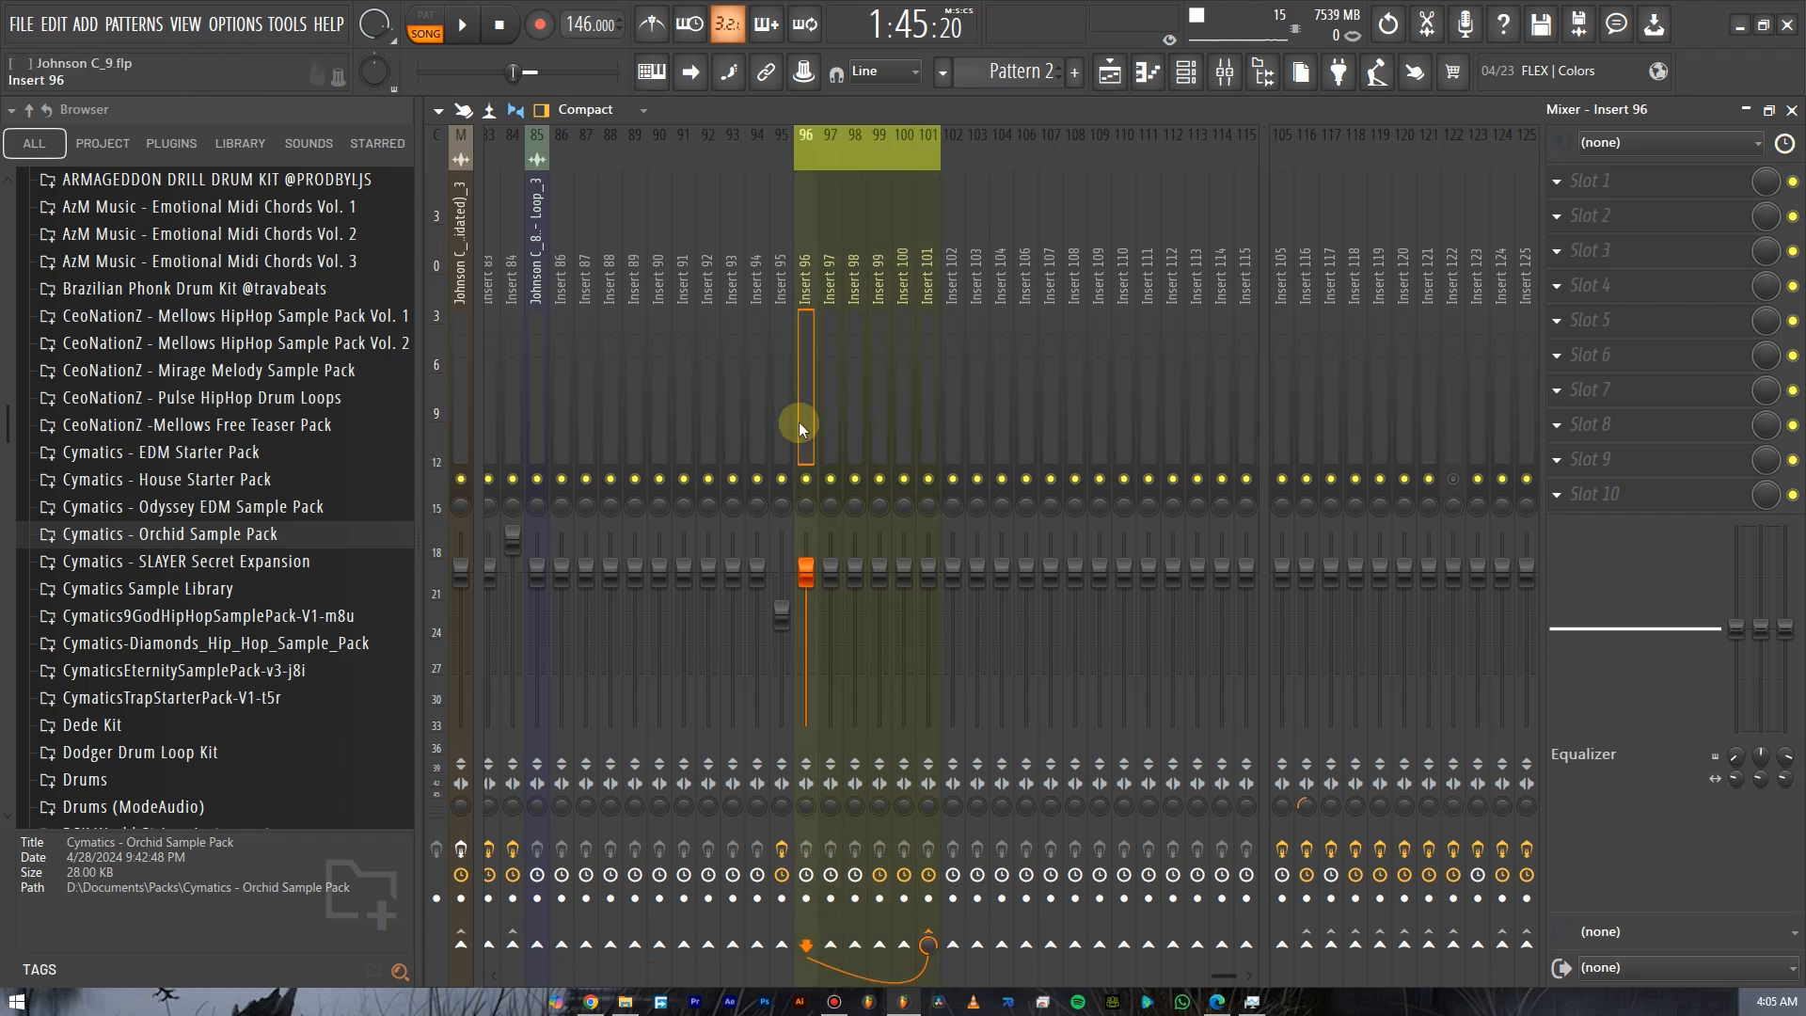
left_click(830, 421)
left_click(851, 421)
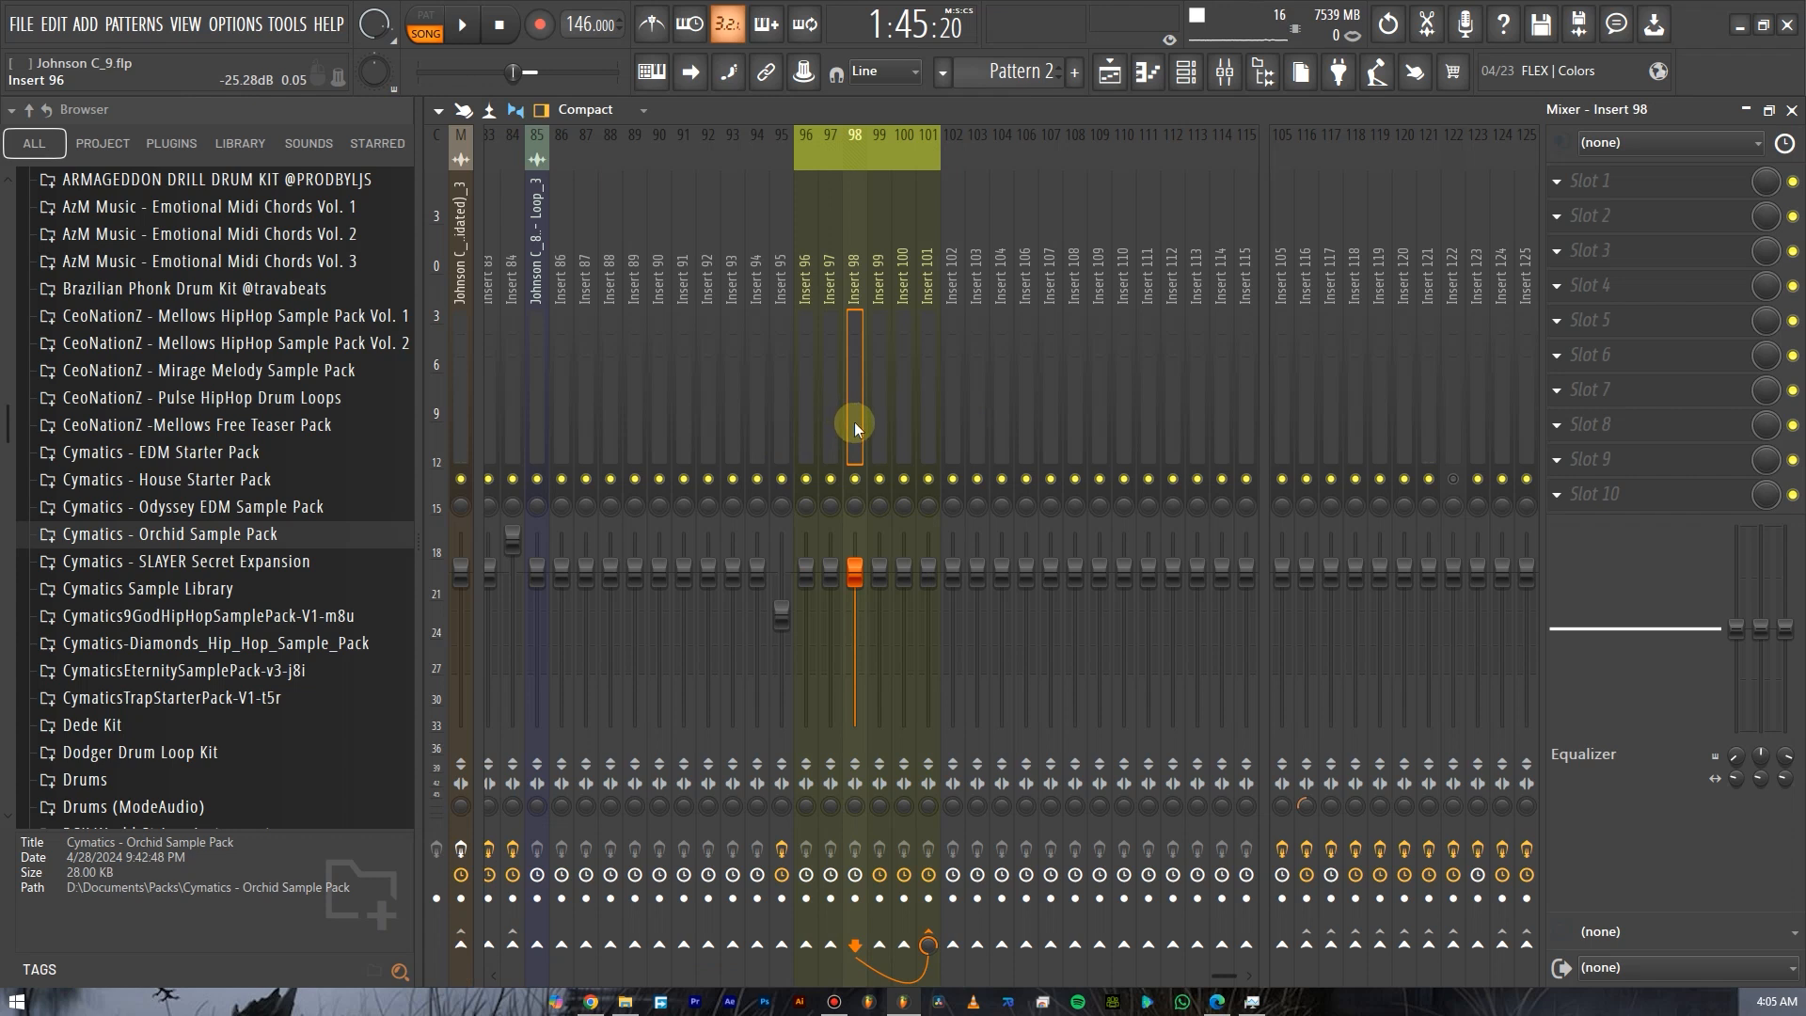
left_click(877, 419)
left_click(897, 429)
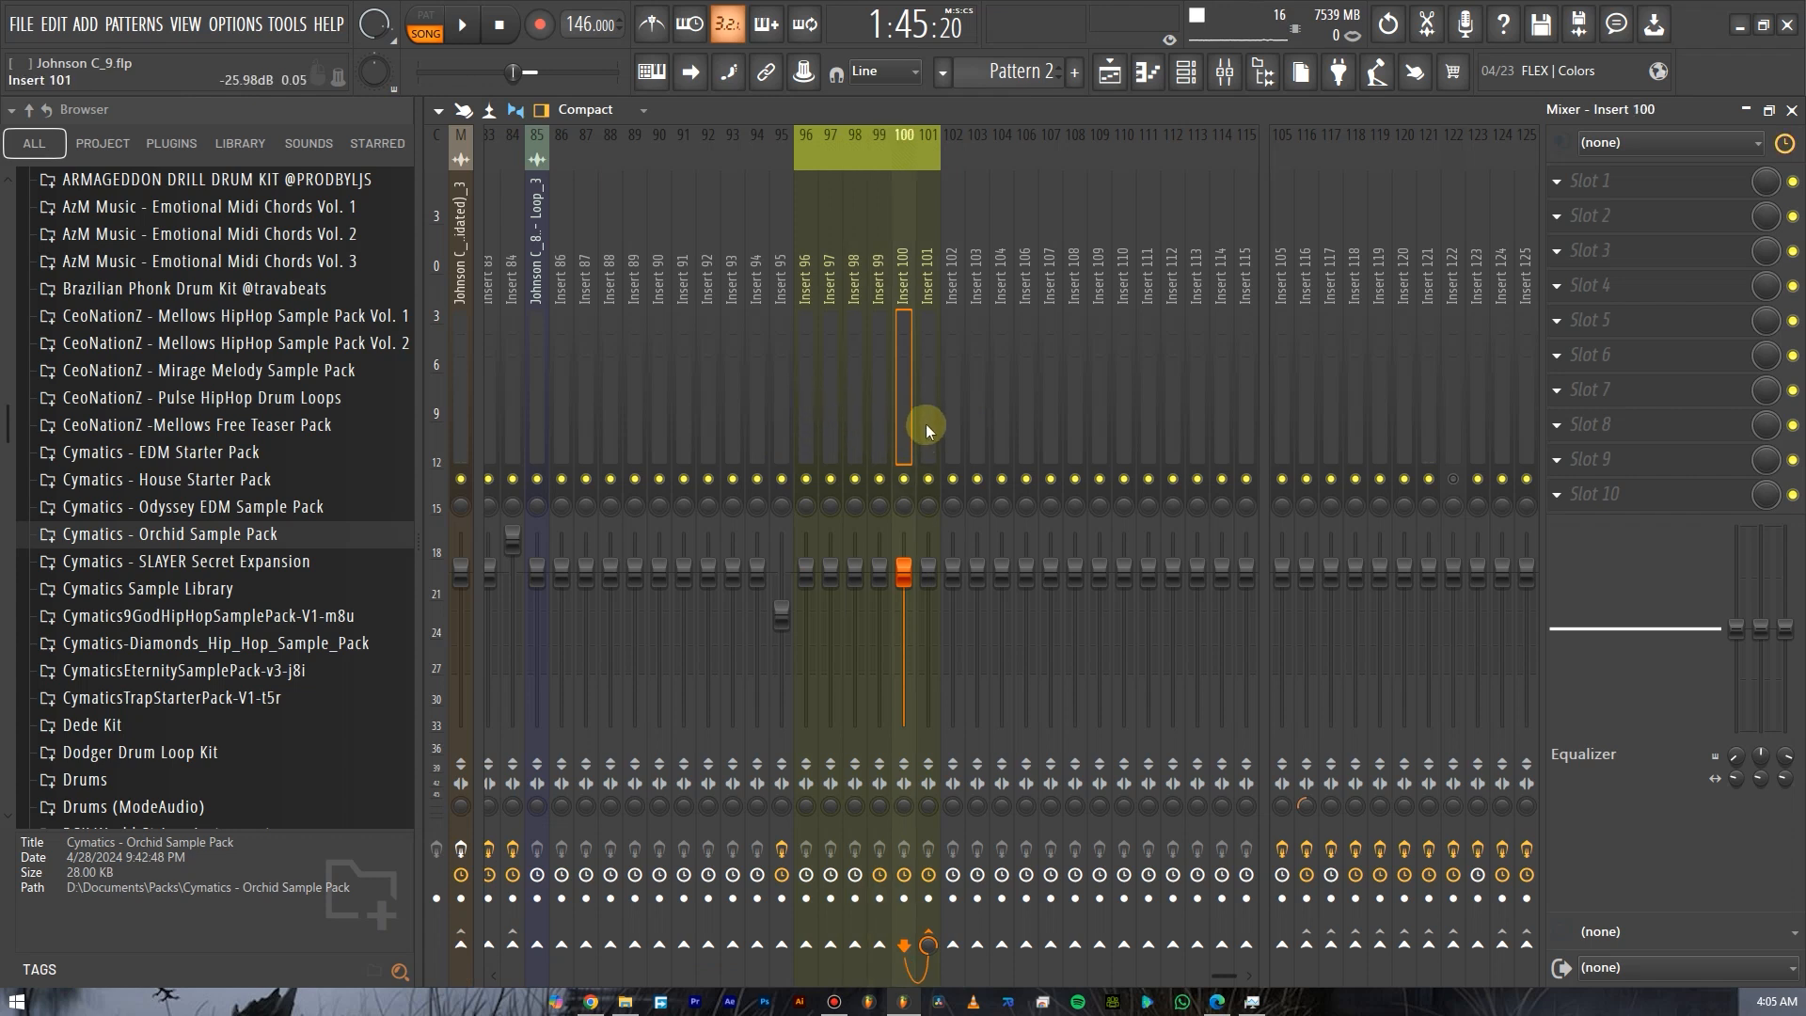
Select the bus Insert 101, then step back through Inserts 100 to 97 to recheck their sends to the bus.
left_click(929, 421)
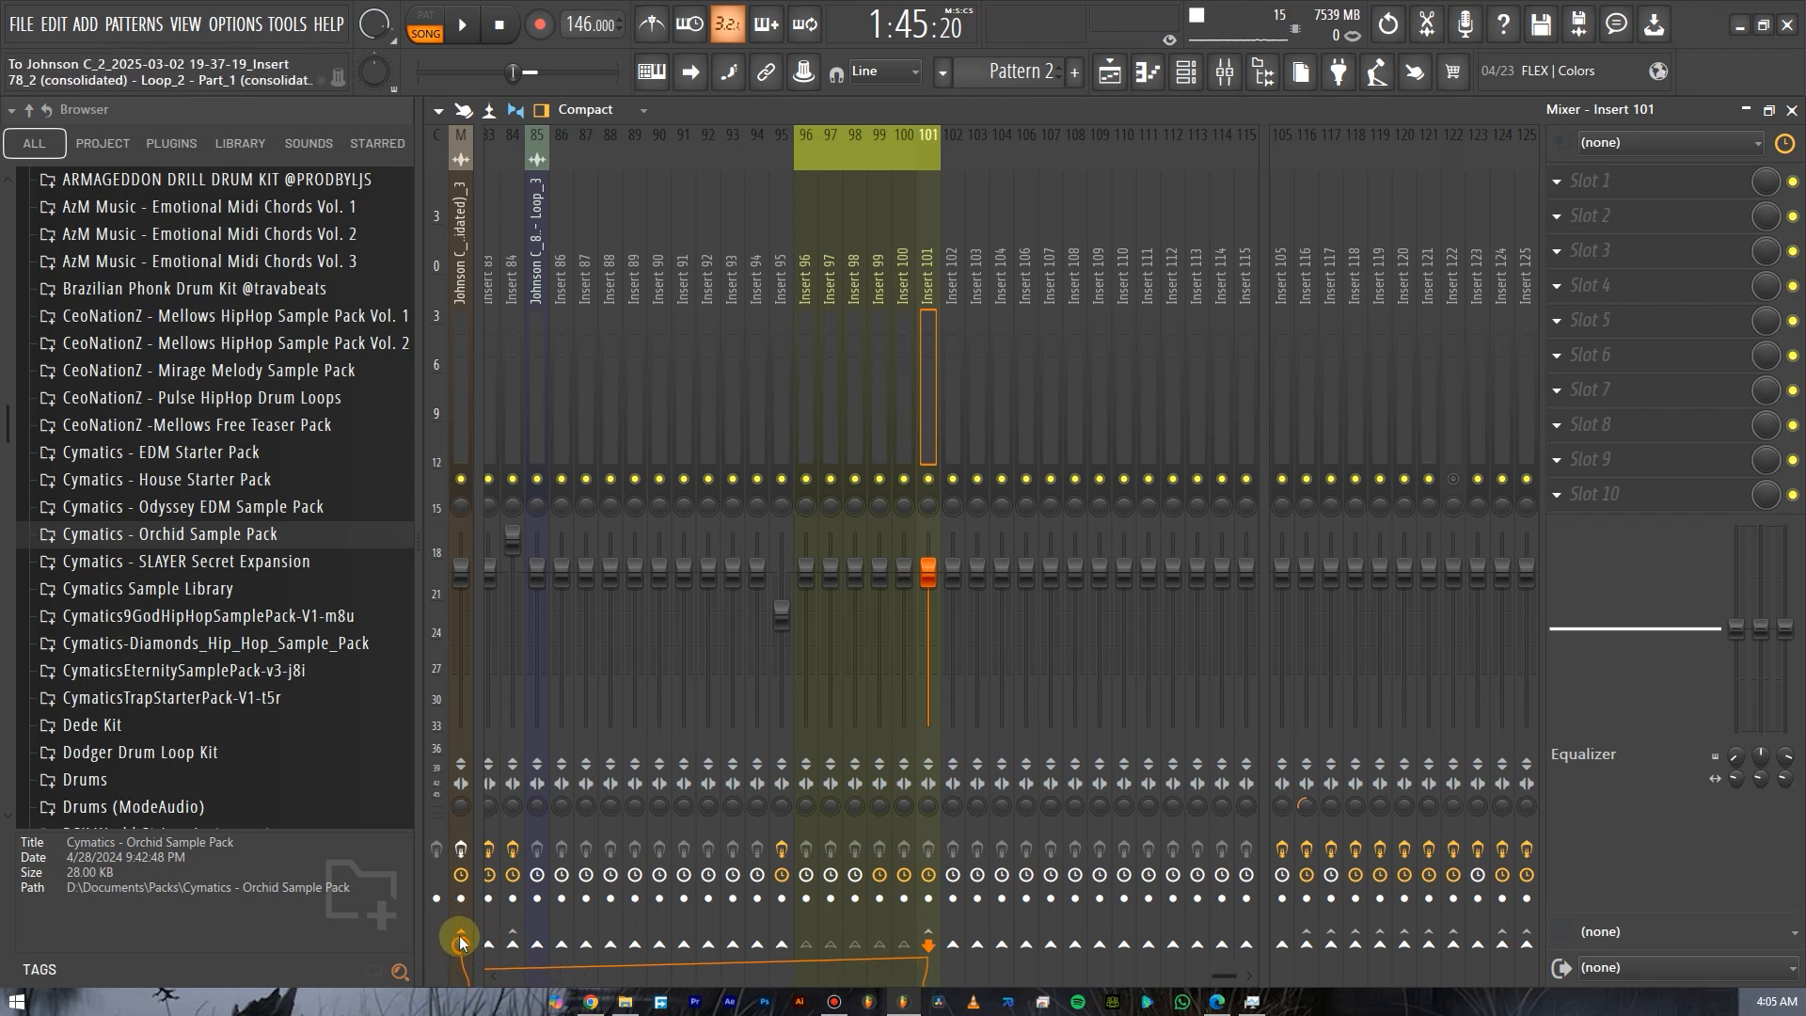
left_click_drag(809, 412, 934, 417)
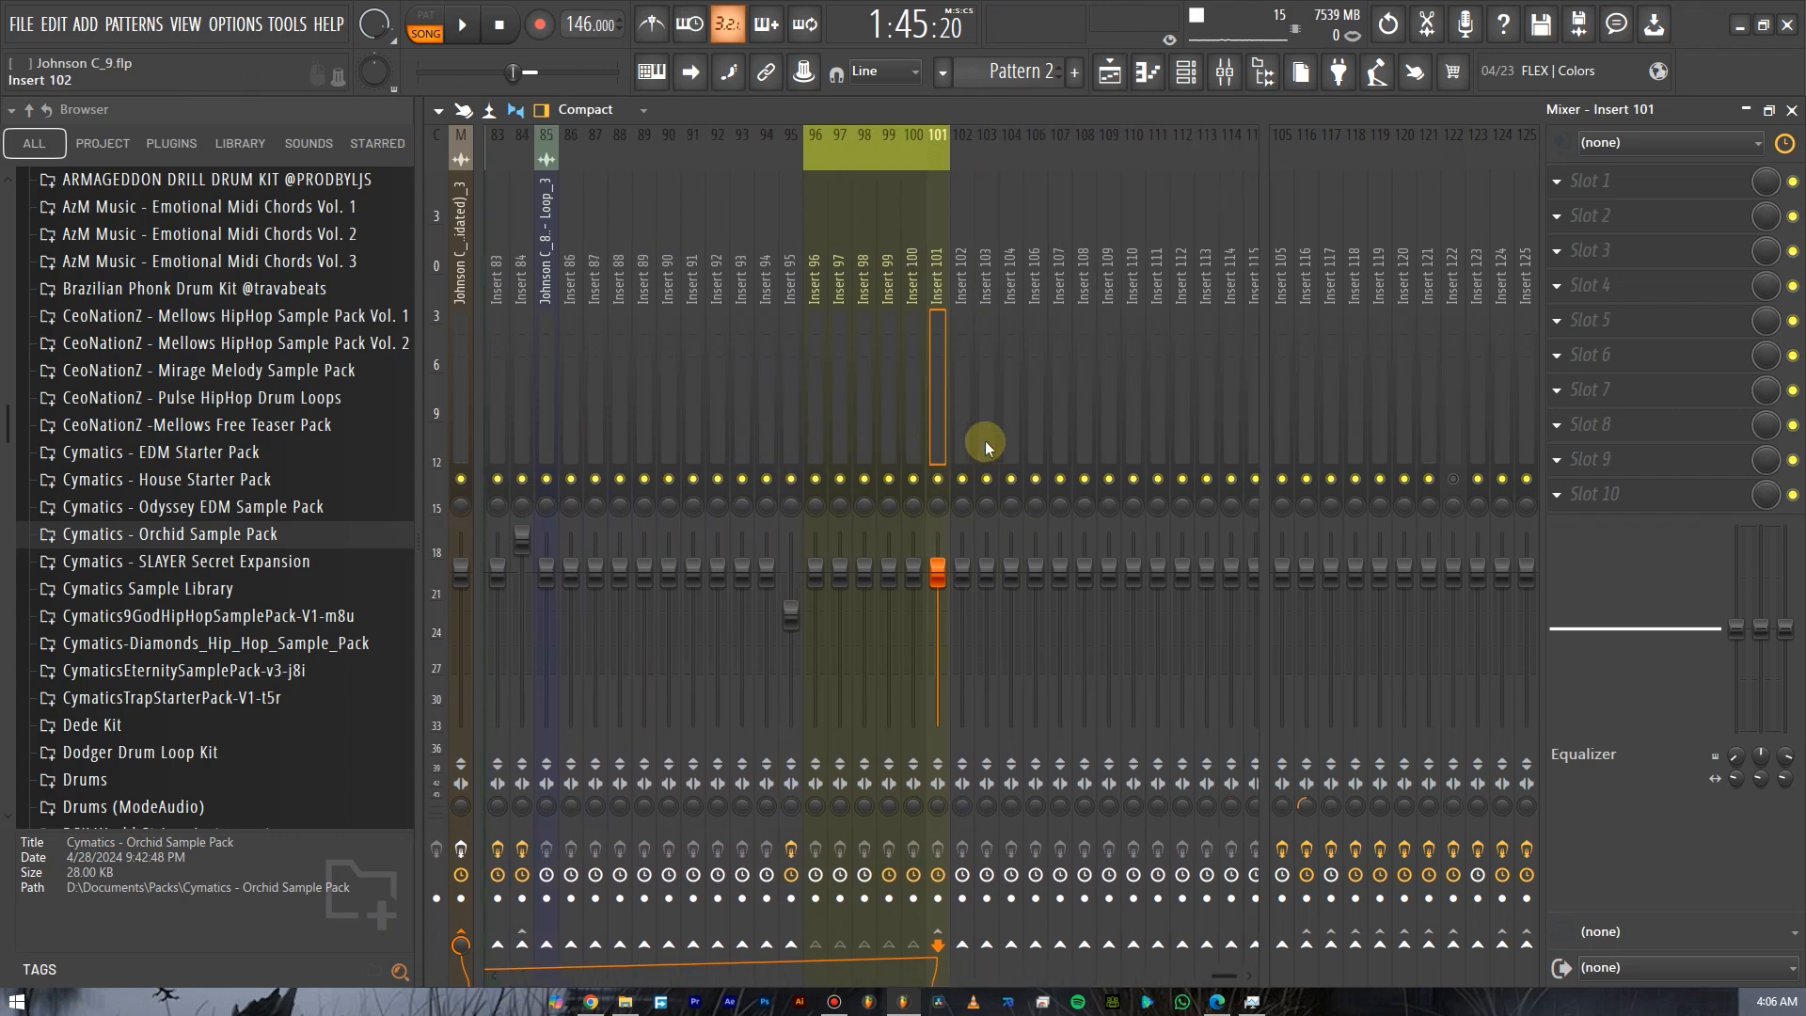
left_click(905, 442)
left_click(874, 437)
left_click(854, 435)
left_click(827, 436)
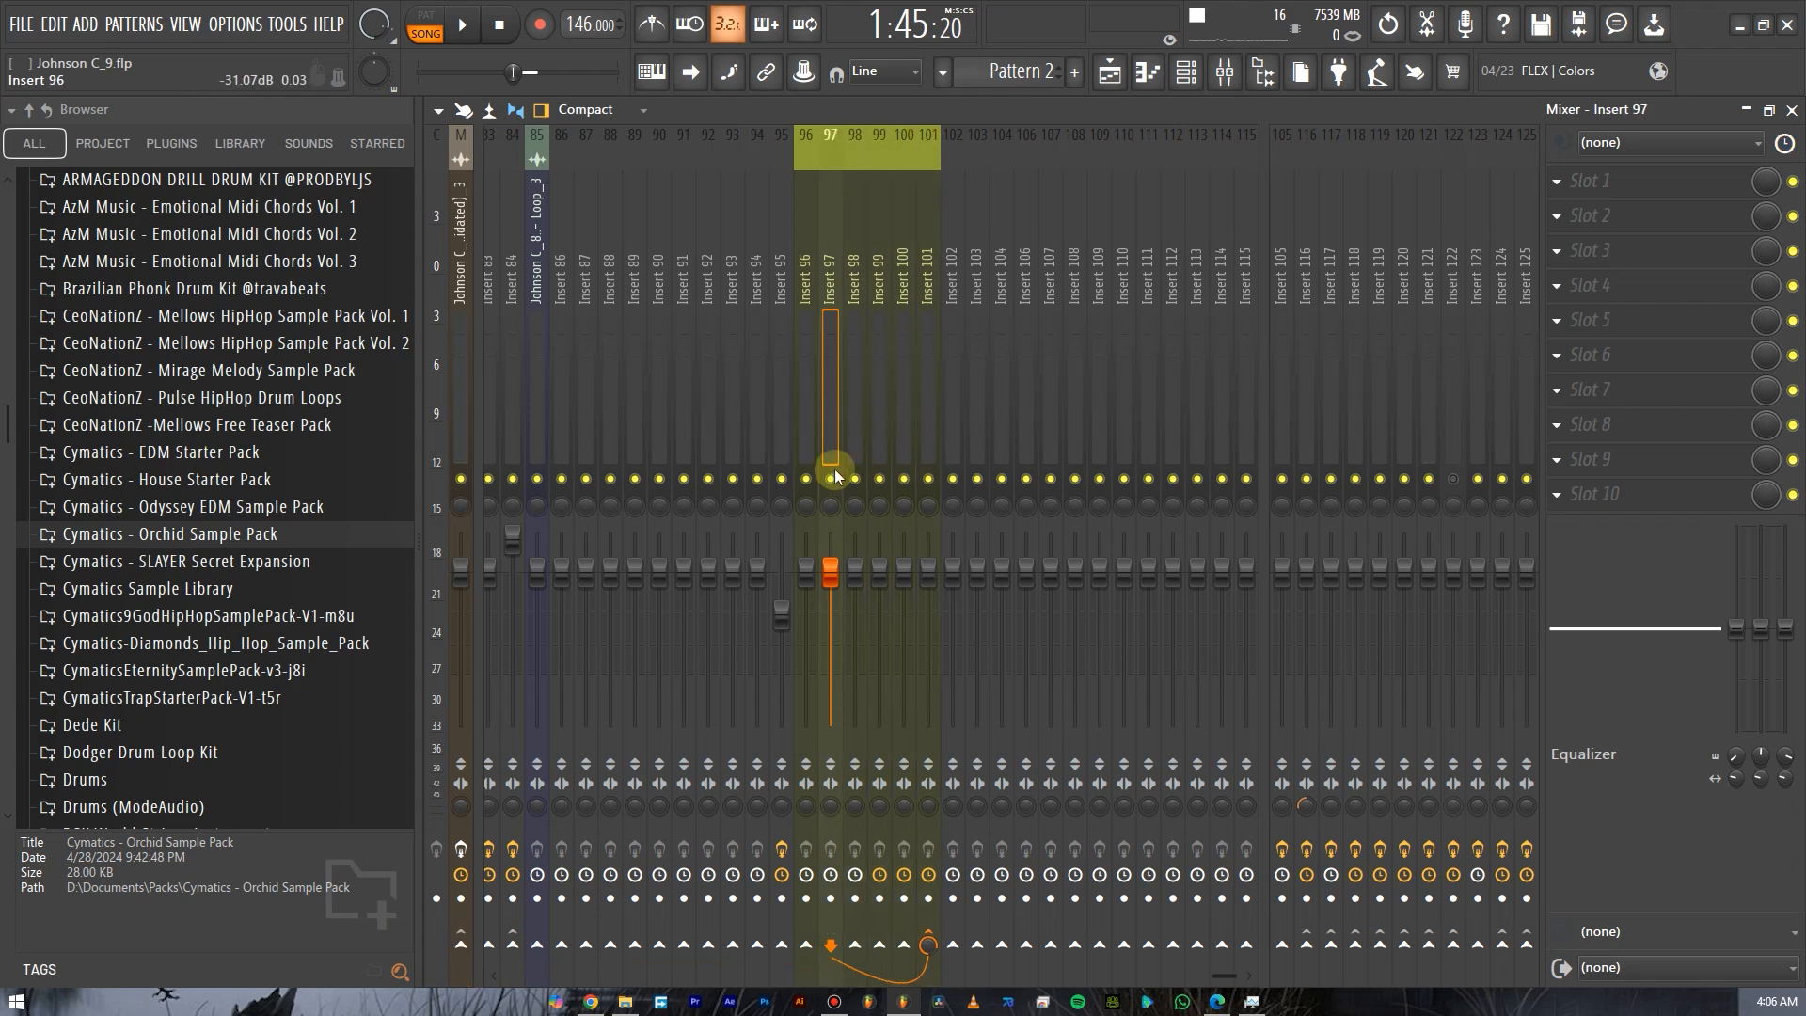